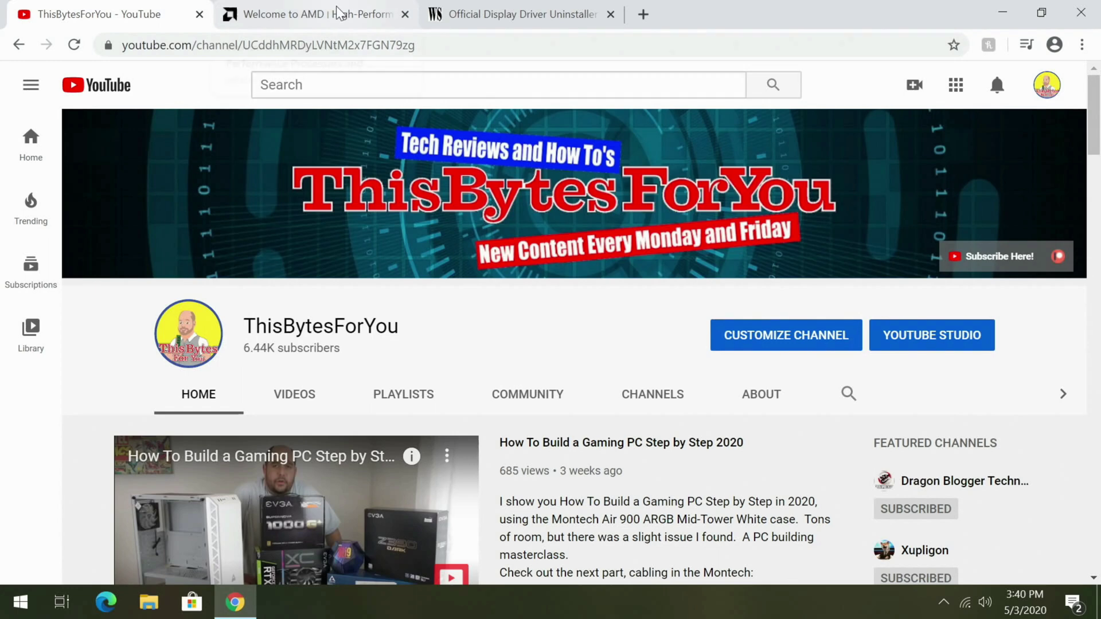
# On AMD's Drivers & Support page, select Graphics > 5600 Series > RX 5600 Series > RX 5600 XT and submit
pyautogui.click(338, 14)
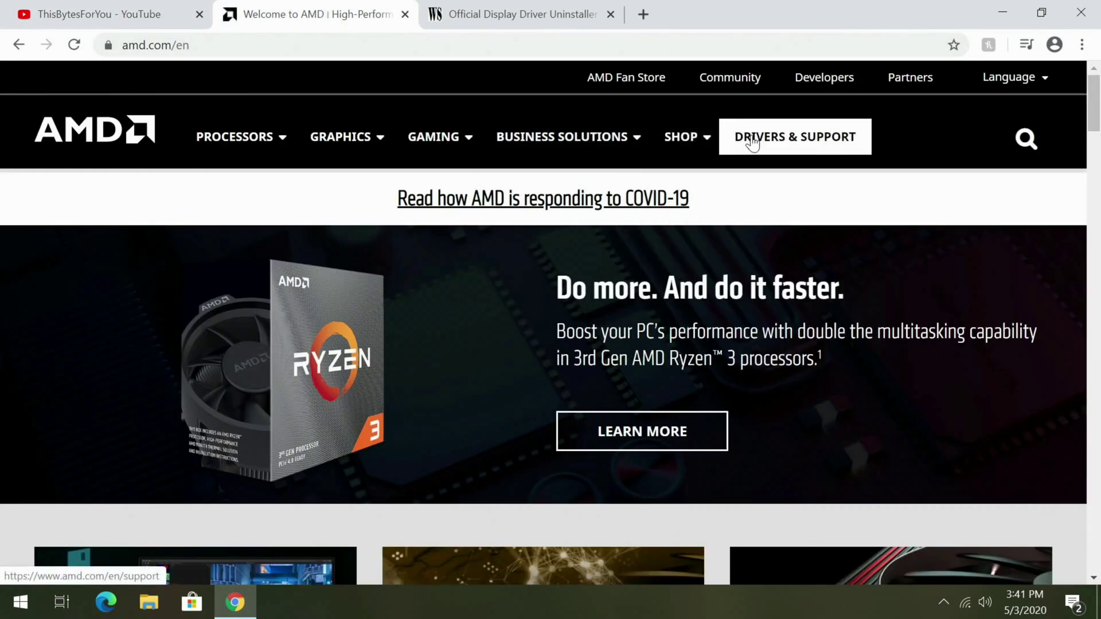
pyautogui.click(753, 143)
pyautogui.scroll(-6, 416, 319)
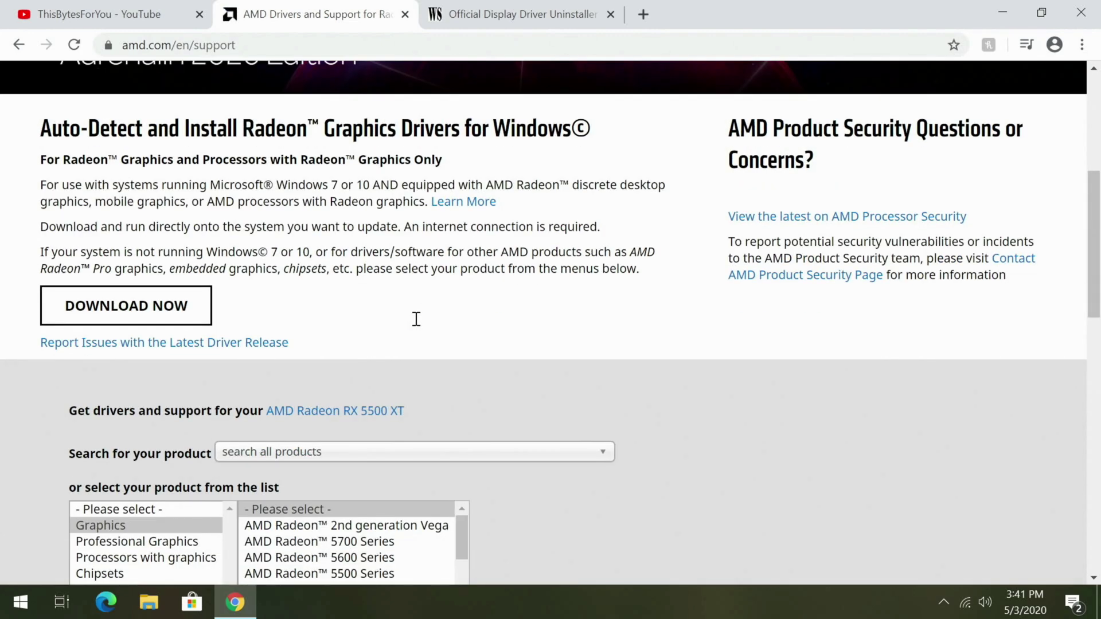
pyautogui.scroll(-4, 407, 326)
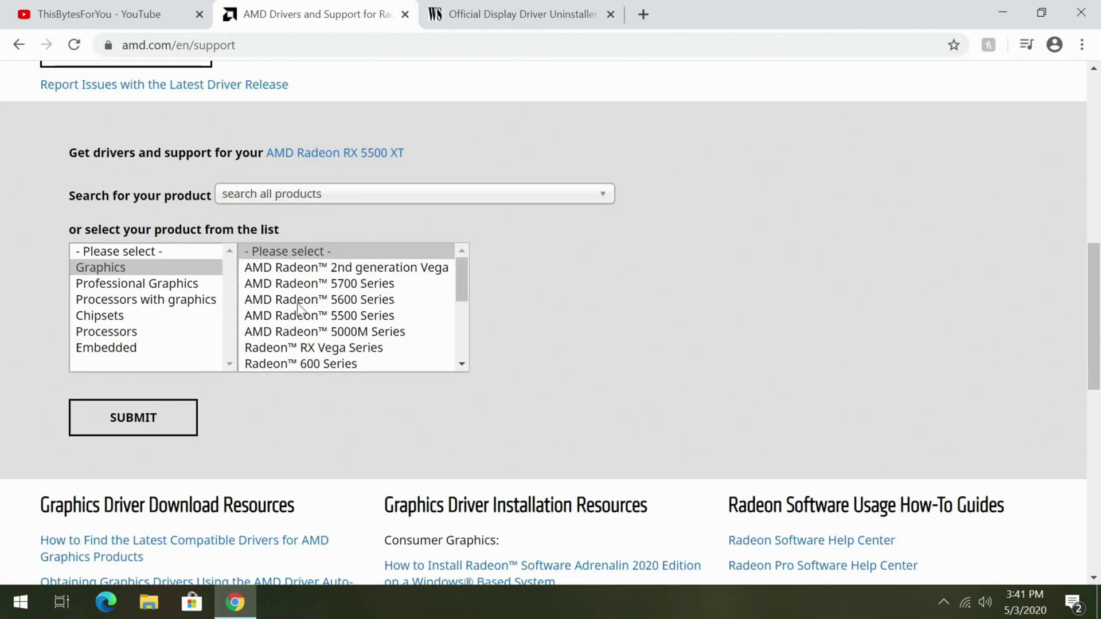
pyautogui.click(312, 300)
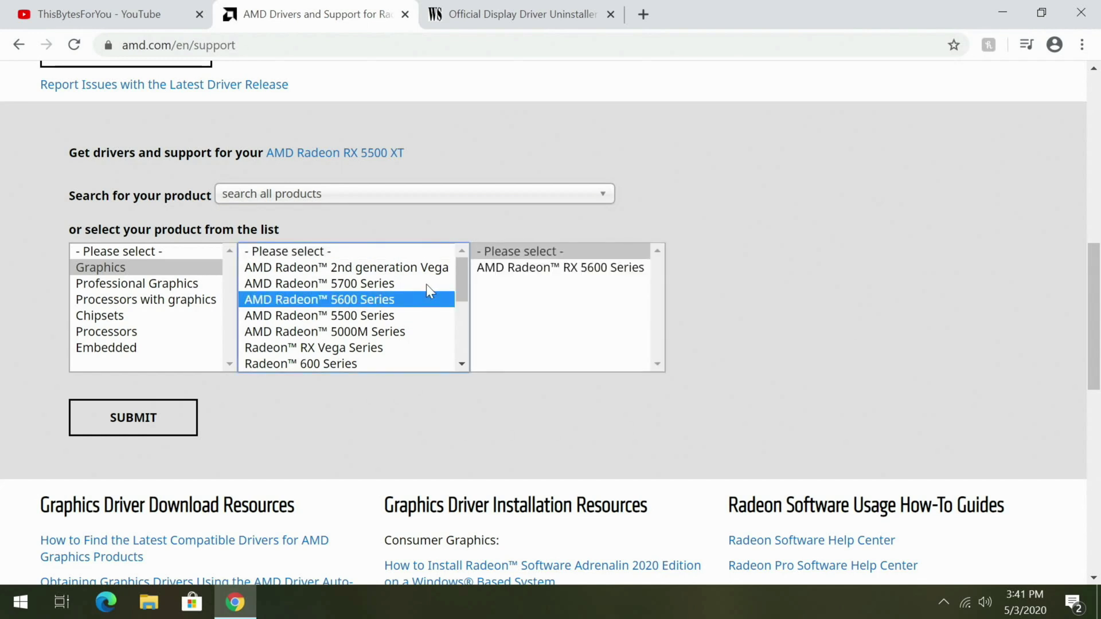
pyautogui.click(509, 269)
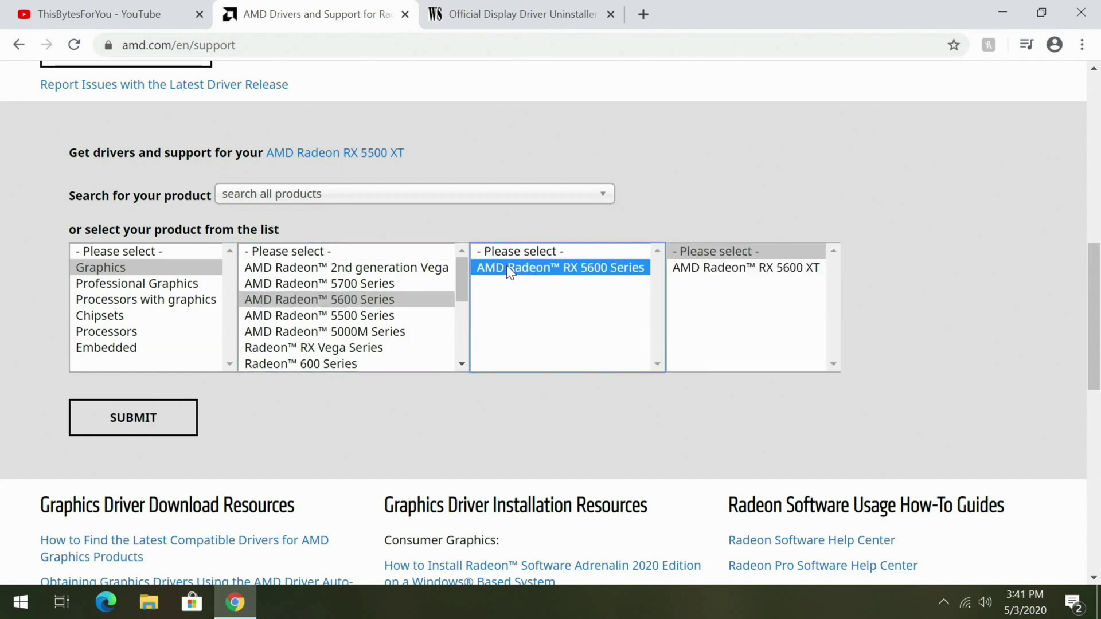
pyautogui.click(757, 268)
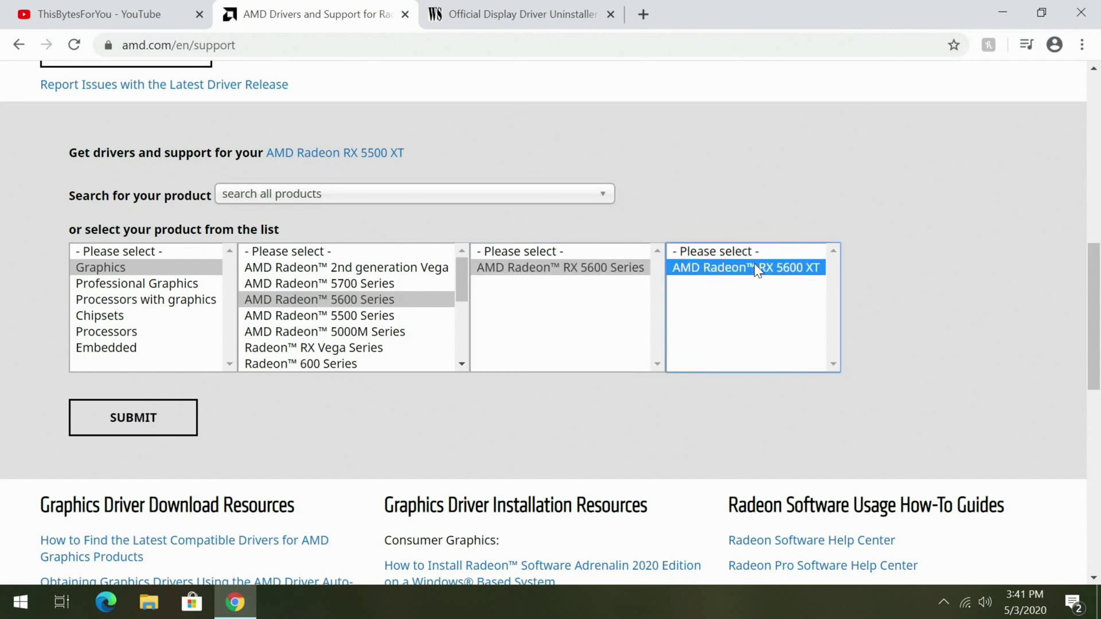
pyautogui.click(145, 421)
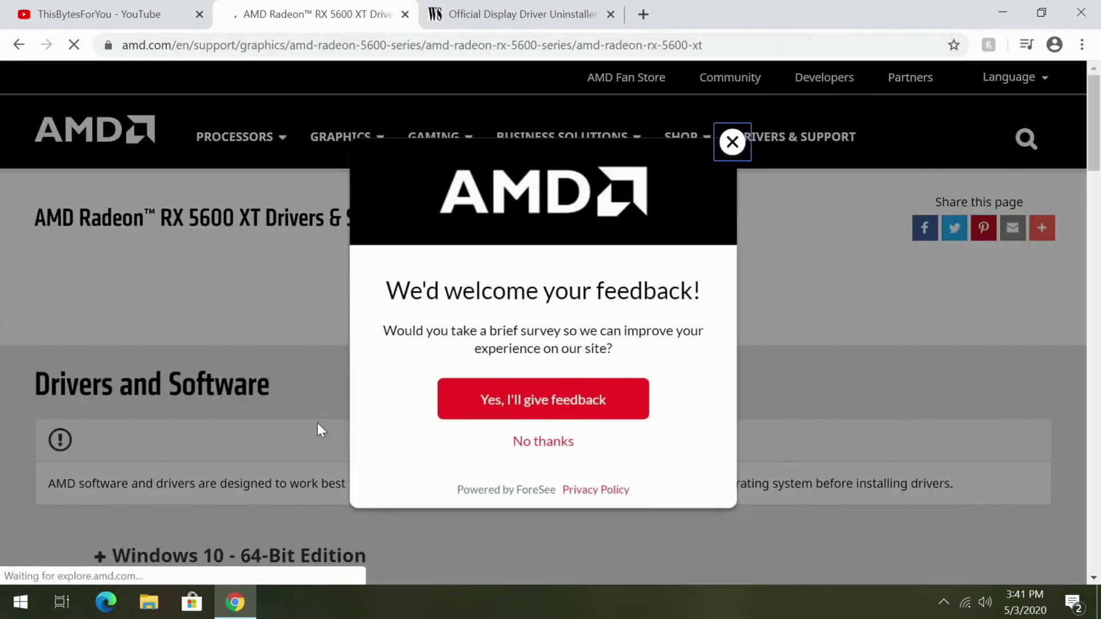
# Decline the survey, expand Windows 10 64-Bit and download Adrenalin 2020 Edition 20.4.2
pyautogui.click(548, 445)
pyautogui.scroll(-3, 548, 442)
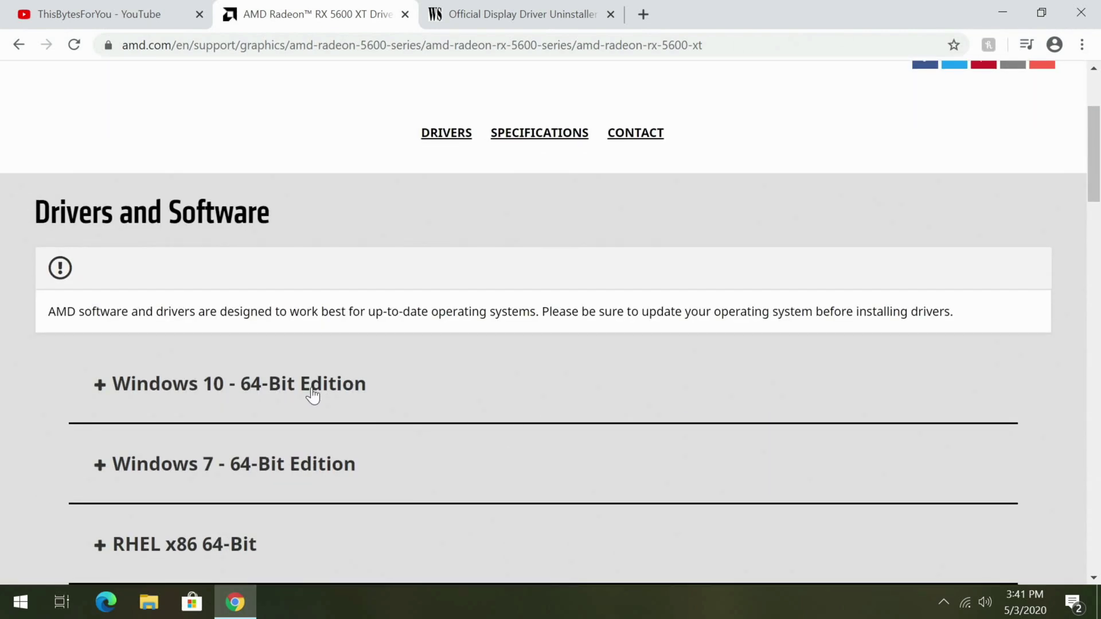
pyautogui.click(313, 396)
pyautogui.scroll(-5, 347, 383)
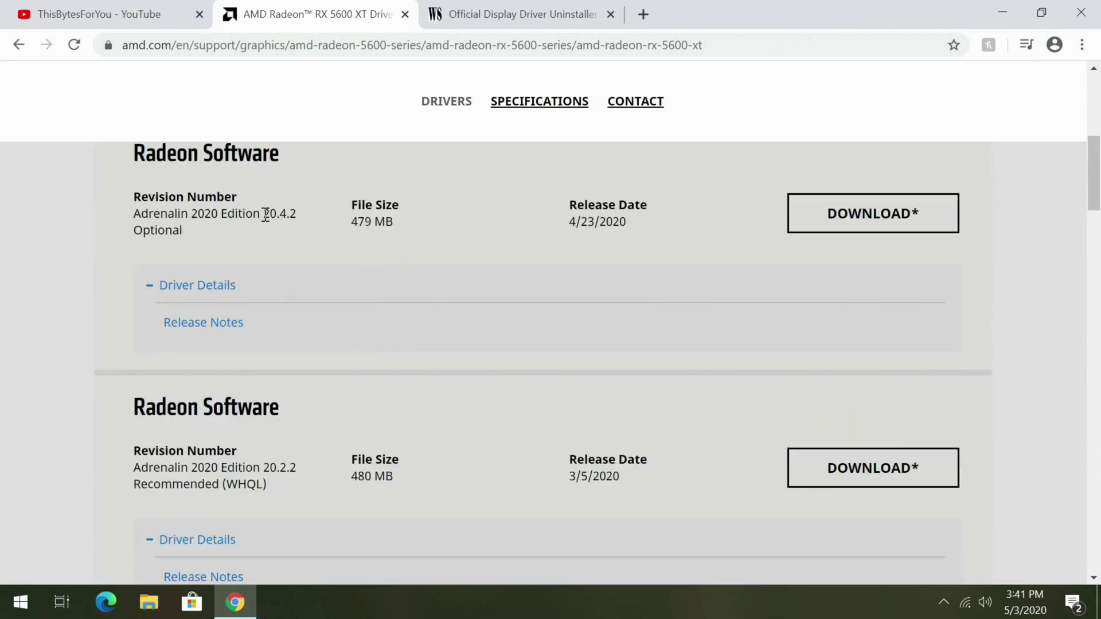
pyautogui.moveTo(265, 215); pyautogui.dragTo(298, 218)
pyautogui.click(858, 216)
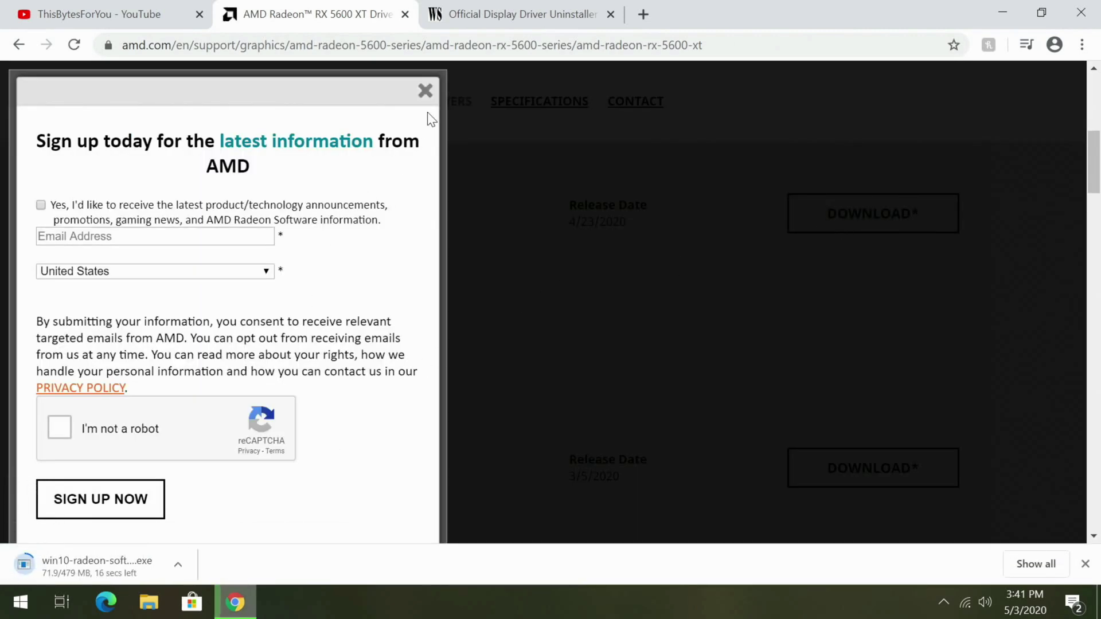
# Go from the DDU V18.0.2.4 release page to its forum topic and get DDU v18.0.2.4.exe
pyautogui.click(490, 17)
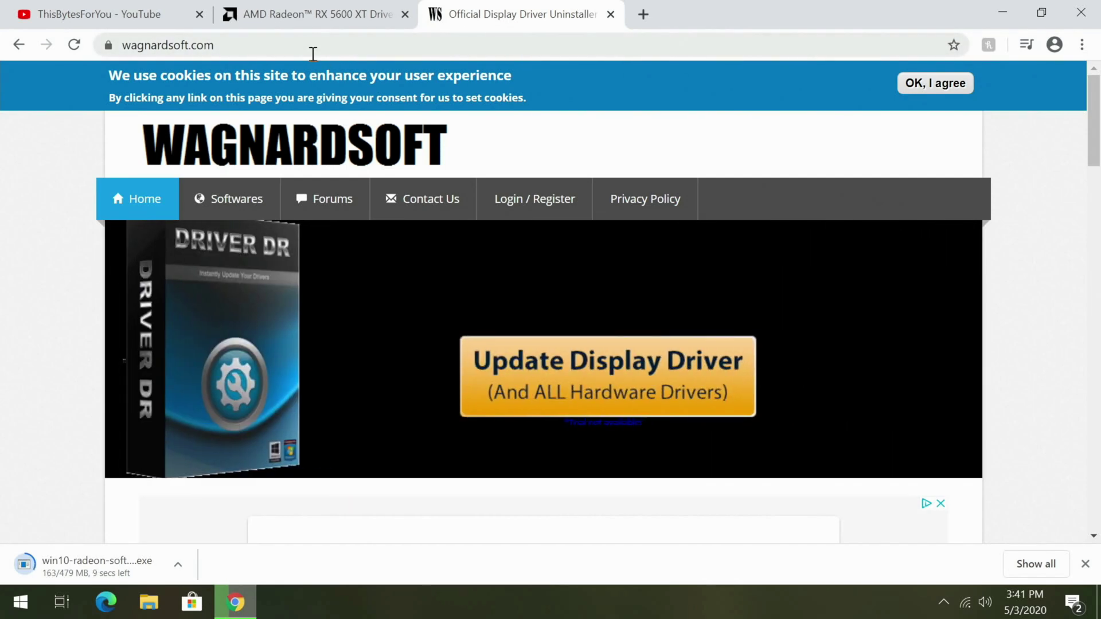
pyautogui.scroll(-6, 295, 163)
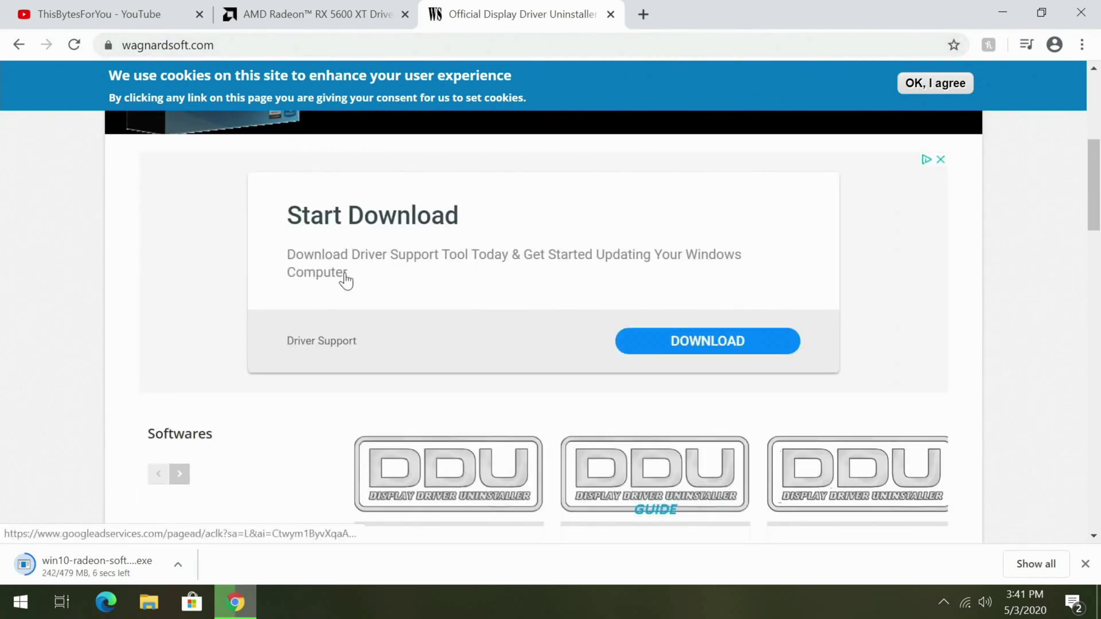
pyautogui.scroll(-4, 493, 312)
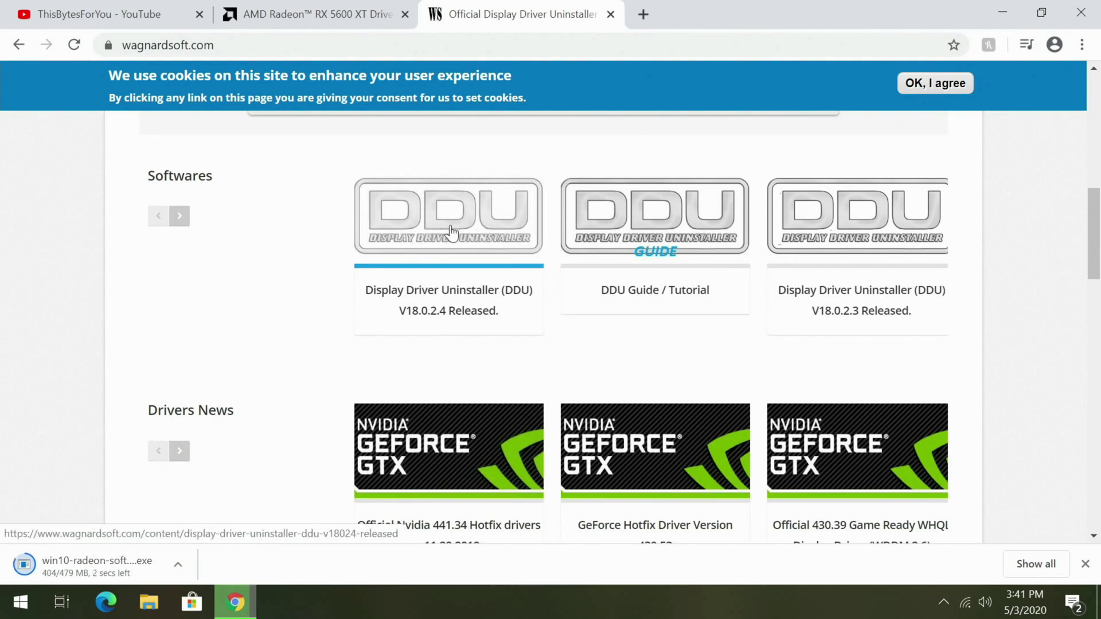
pyautogui.click(457, 207)
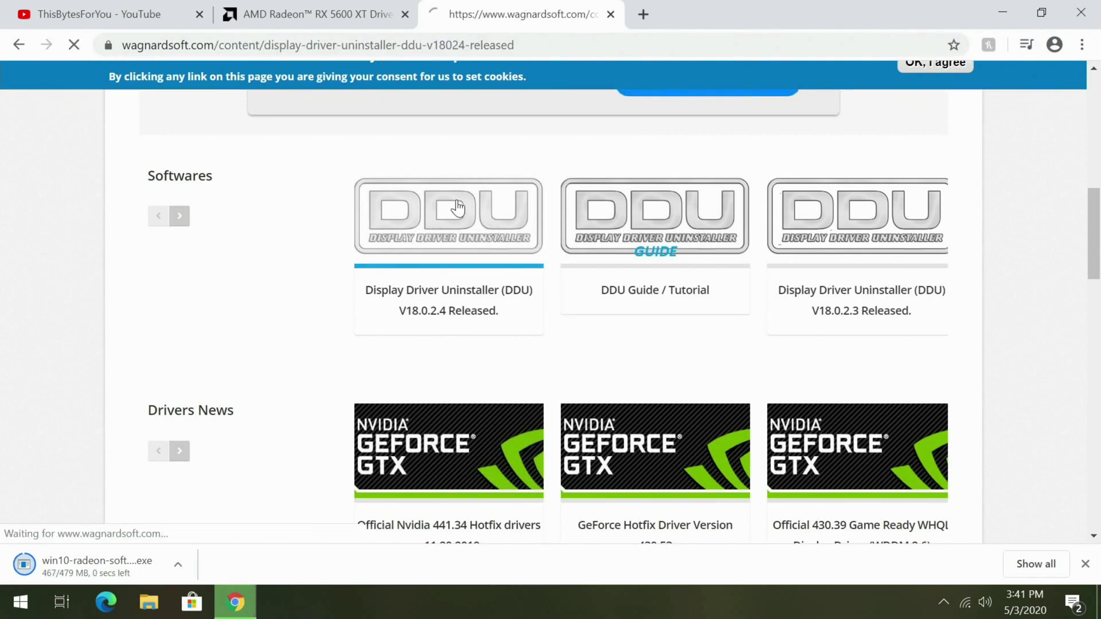
pyautogui.scroll(-12, 457, 212)
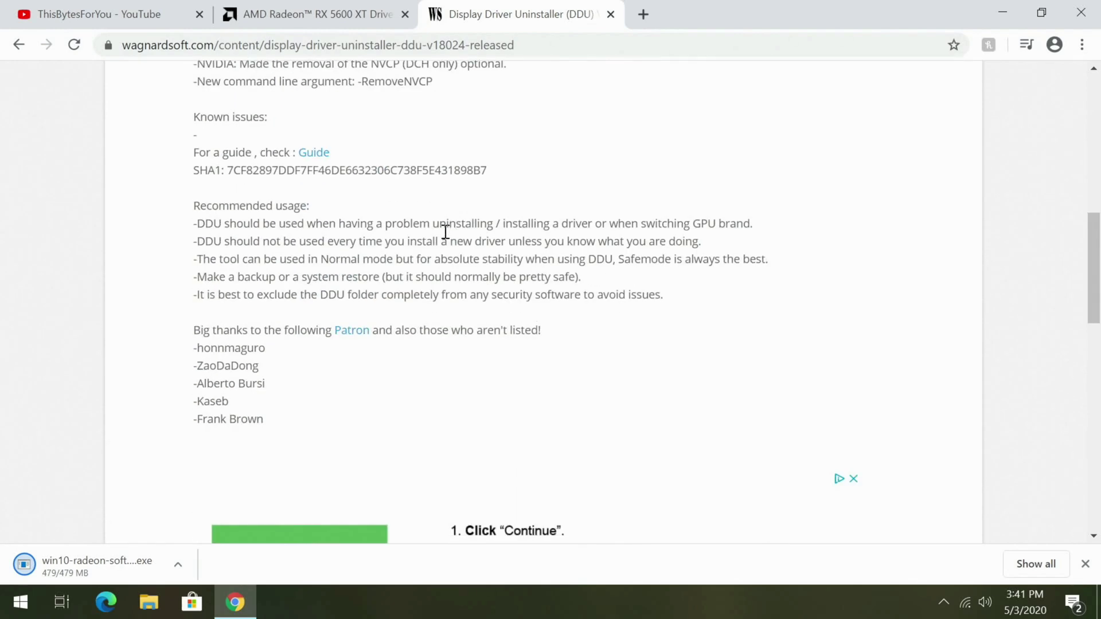
pyautogui.scroll(-2, 442, 241)
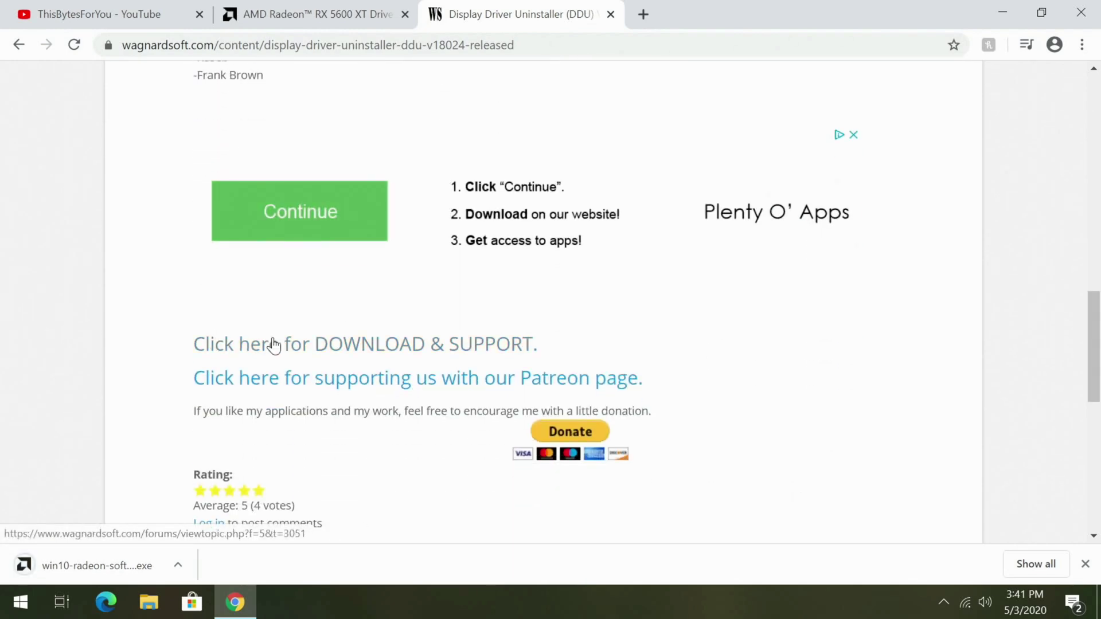
pyautogui.click(389, 347)
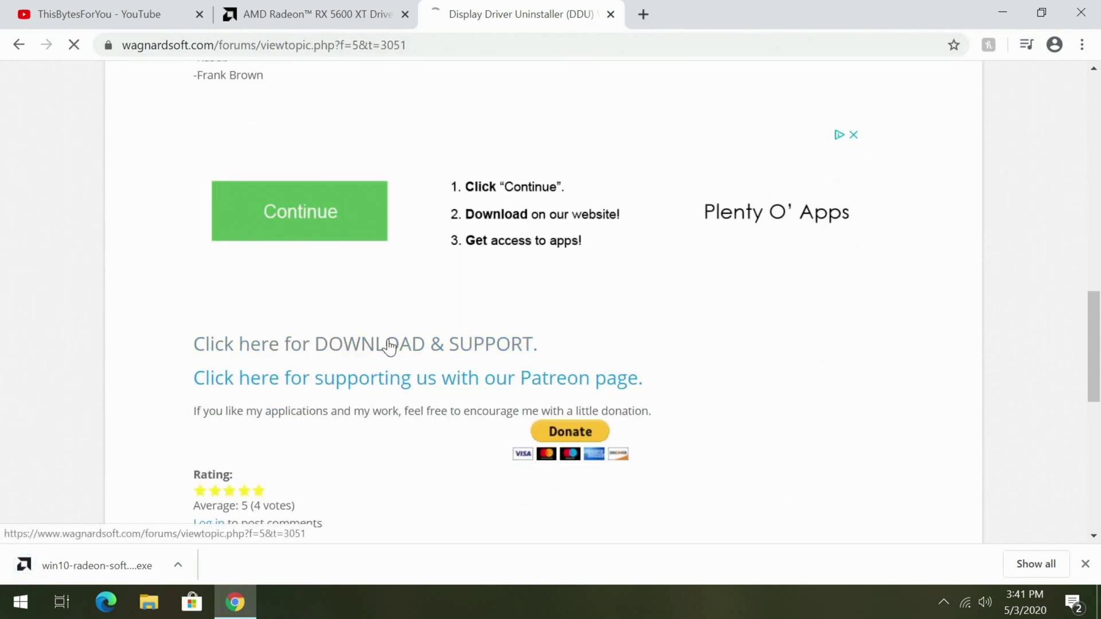
pyautogui.scroll(-5, 387, 340)
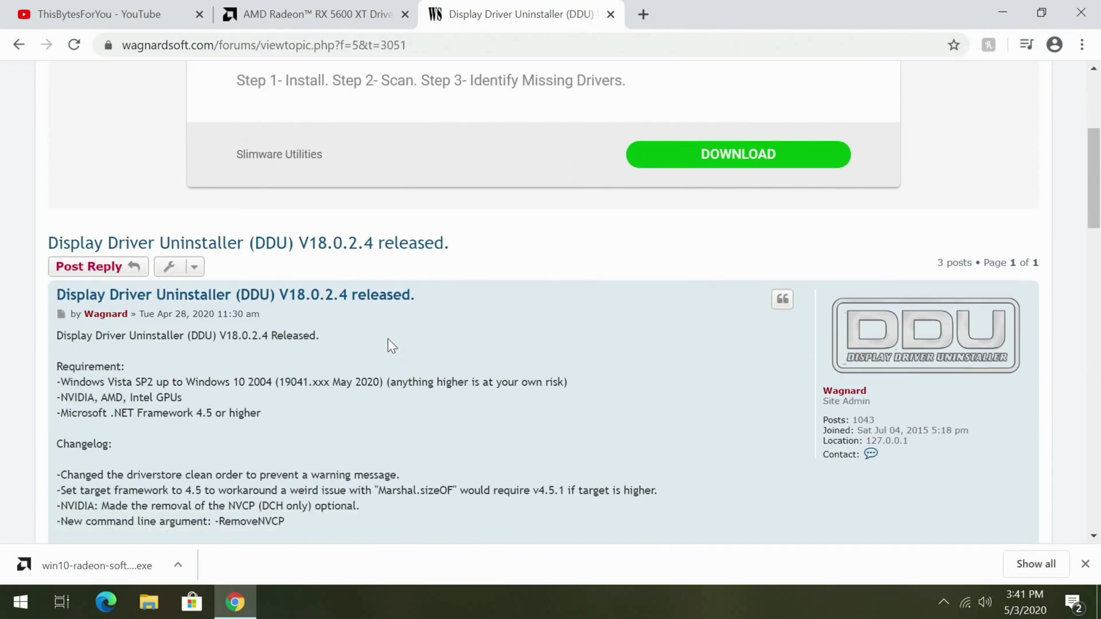
pyautogui.scroll(-10, 373, 333)
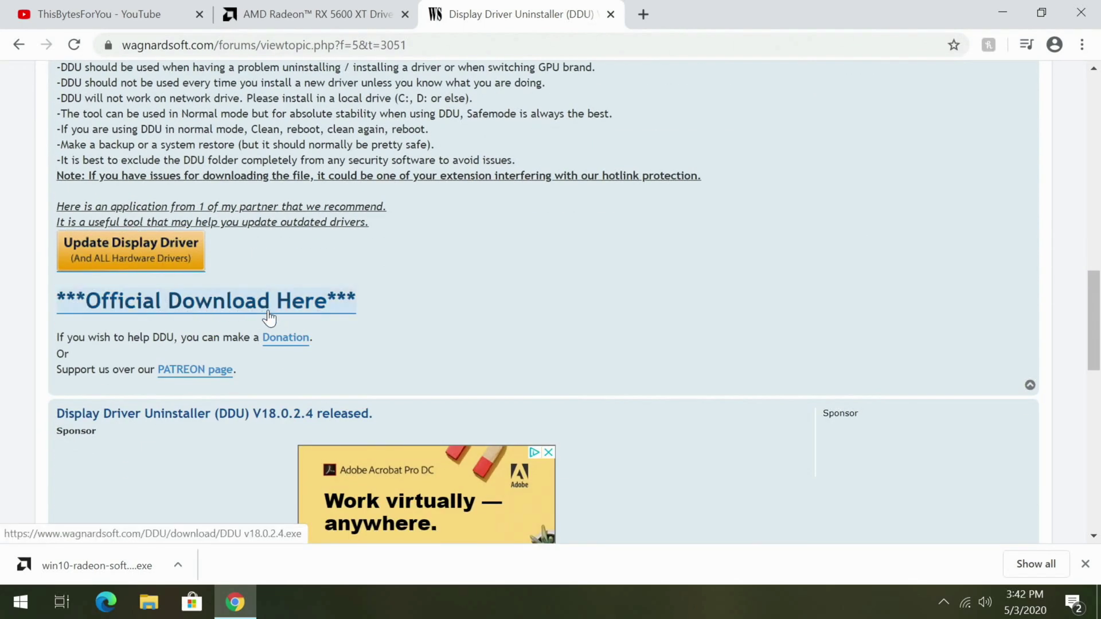
pyautogui.click(279, 308)
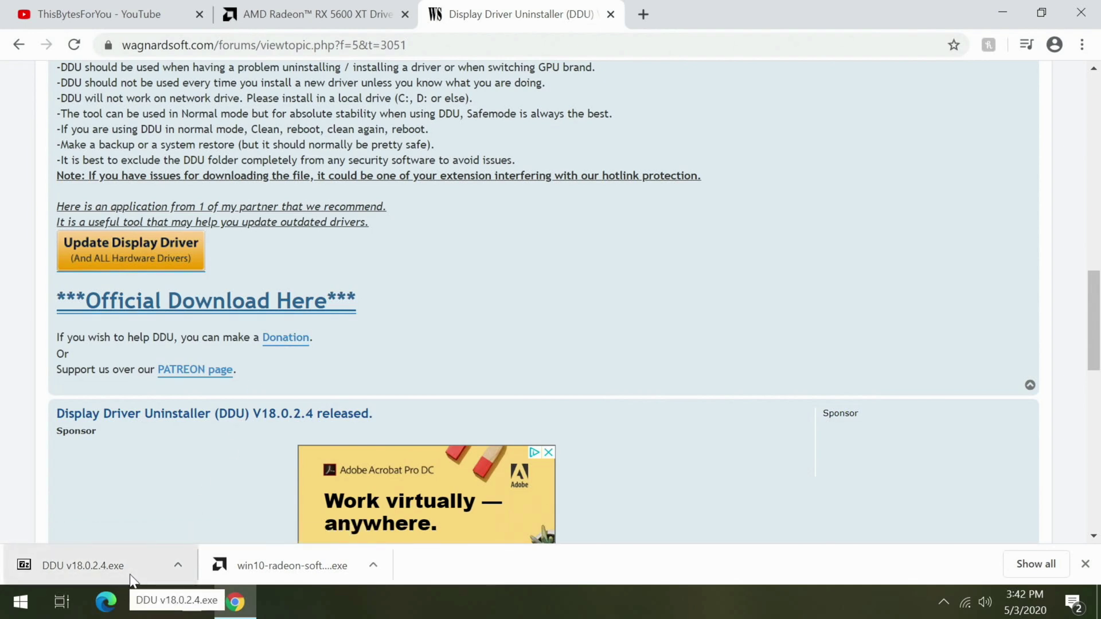
# Extract the DDU package to C:\DDU, then begin a Shift+Restart into Windows recovery
pyautogui.click(108, 565)
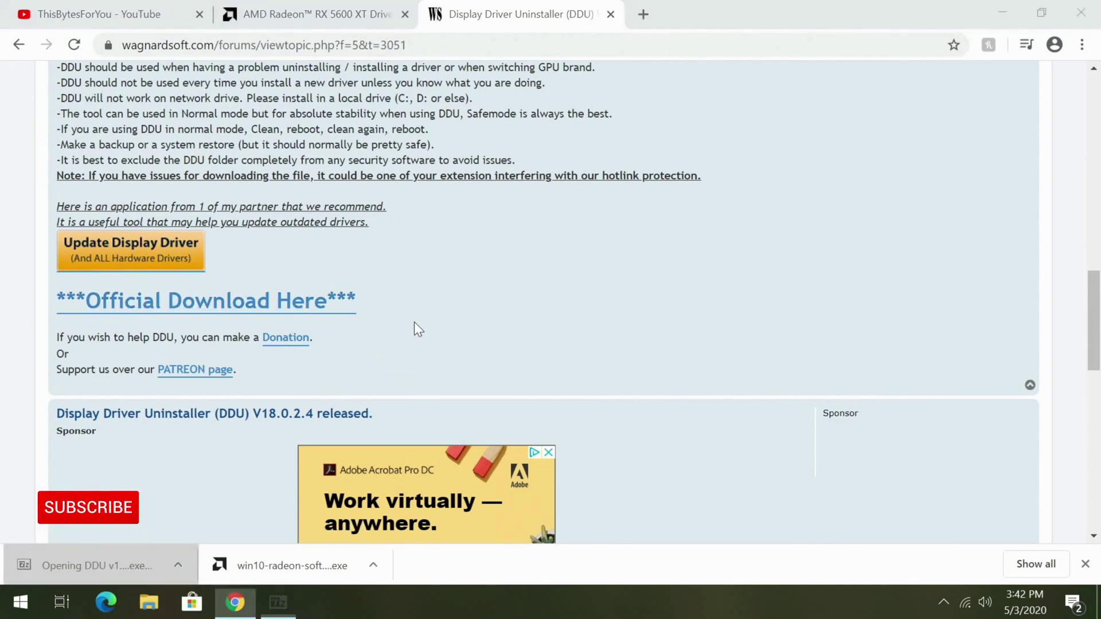
pyautogui.write('C:')
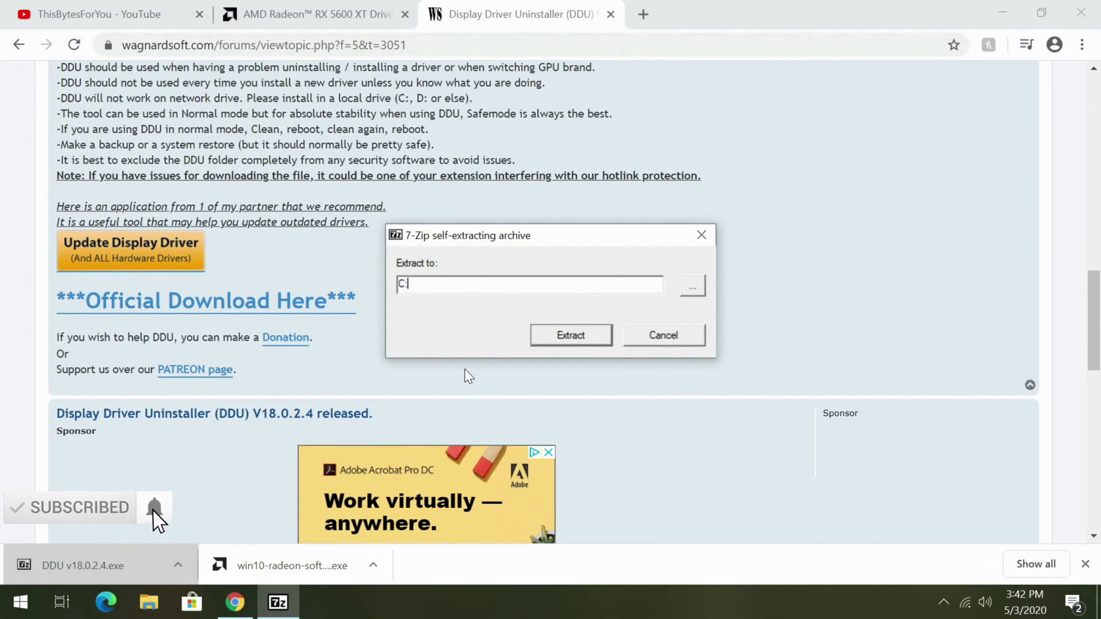
pyautogui.write('\\DDU')
pyautogui.press('Return')
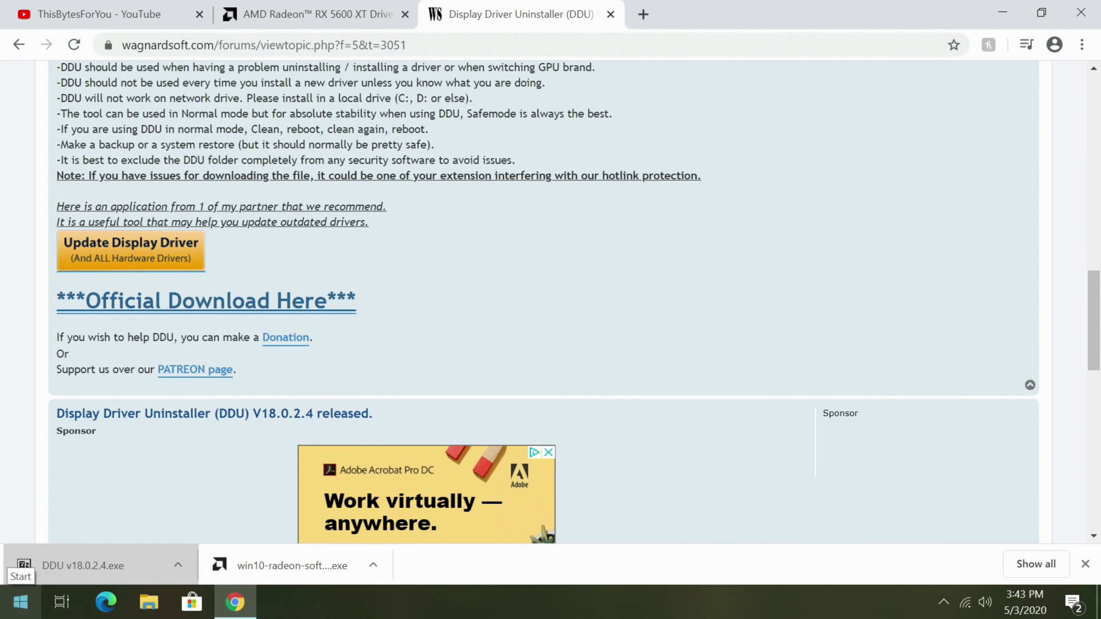
pyautogui.rightClick(17, 602)
pyautogui.moveTo(112, 569)
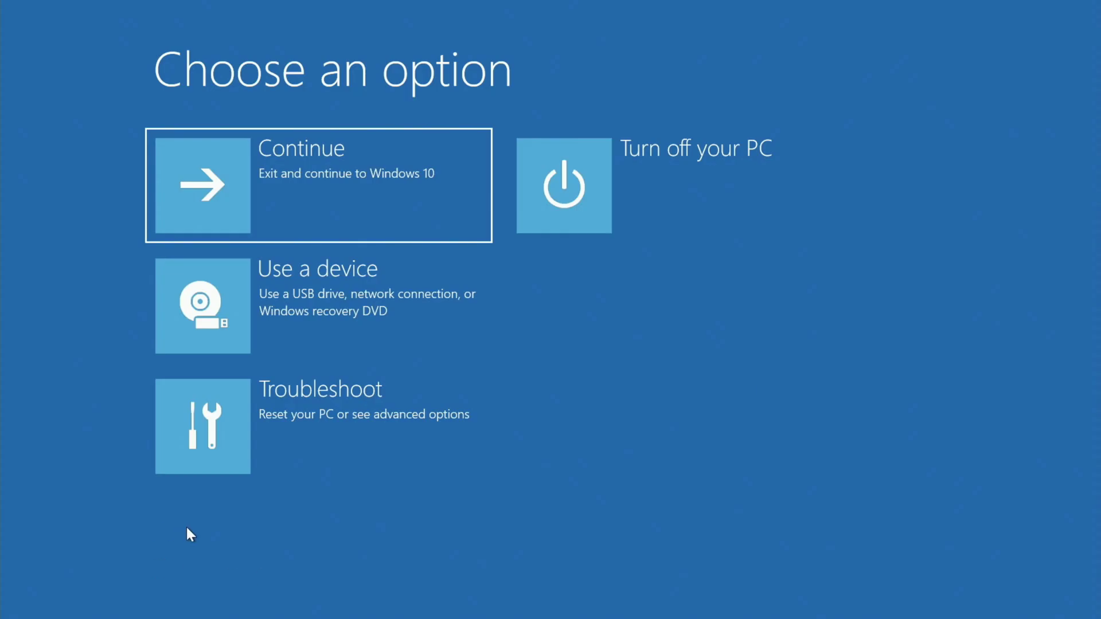
# Restart from Troubleshoot > Advanced options > Startup Settings to get the Safe Mode boot choices
pyautogui.click(228, 436)
pyautogui.click(238, 337)
pyautogui.click(256, 330)
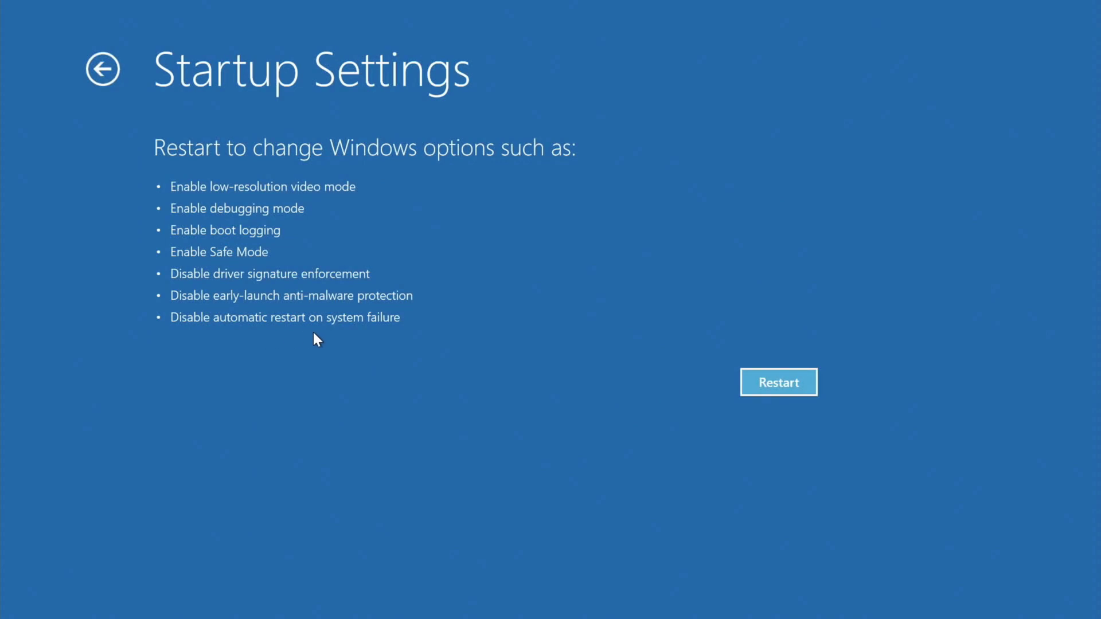
pyautogui.click(756, 377)
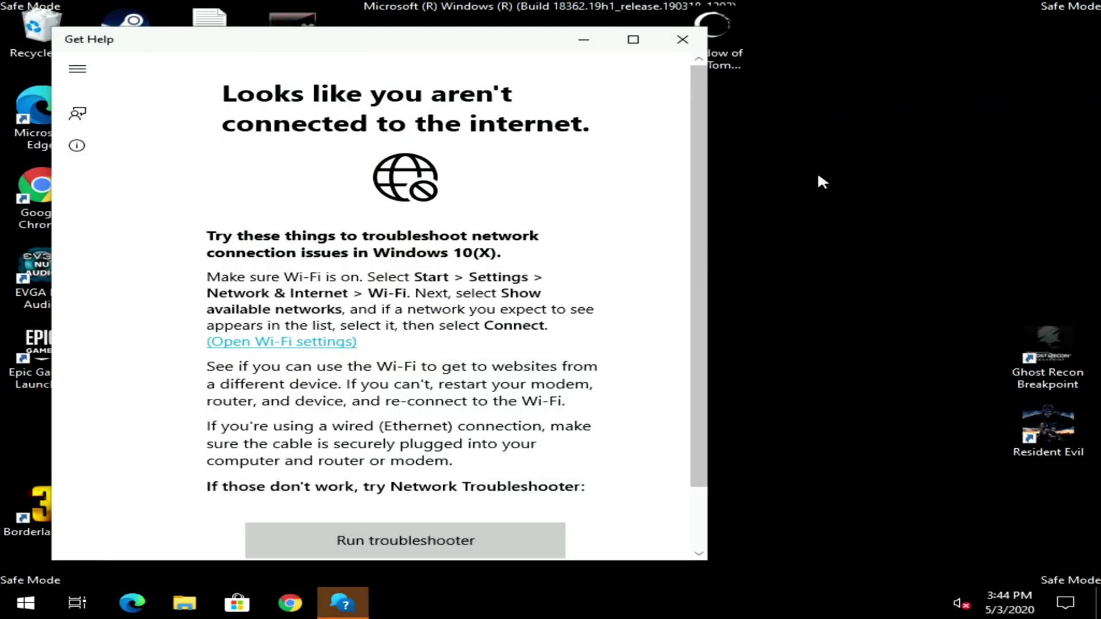
# Close Get Help and run Display Driver Uninstaller from C:\DDU\DDU v18.0.2.4
pyautogui.click(696, 51)
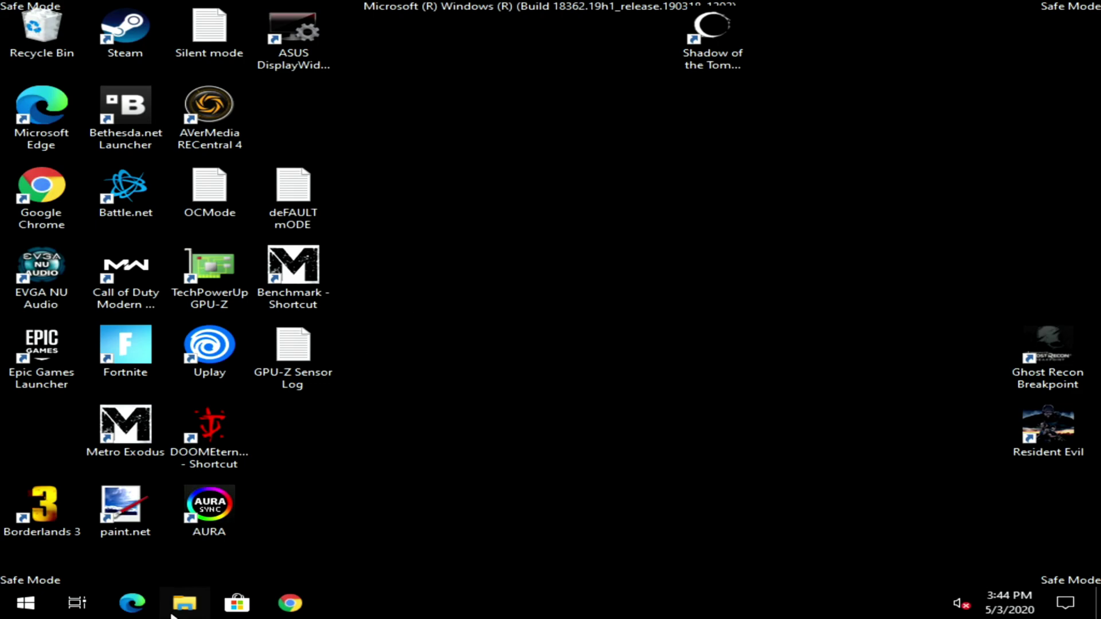
pyautogui.click(183, 603)
pyautogui.click(320, 384)
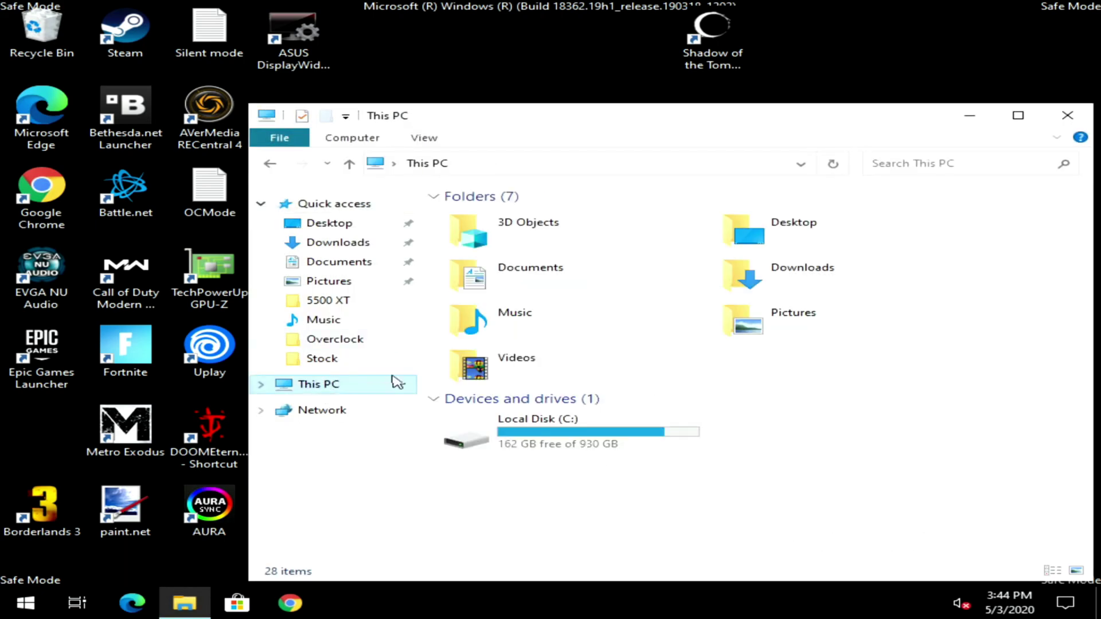
pyautogui.doubleClick(510, 424)
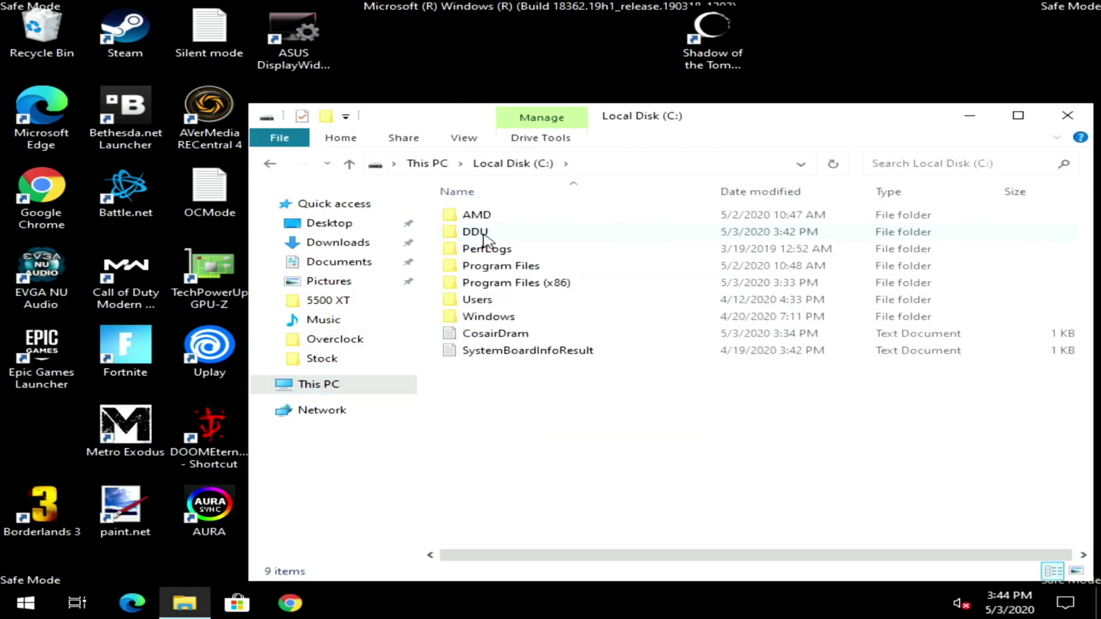
pyautogui.doubleClick(481, 233)
pyautogui.doubleClick(504, 216)
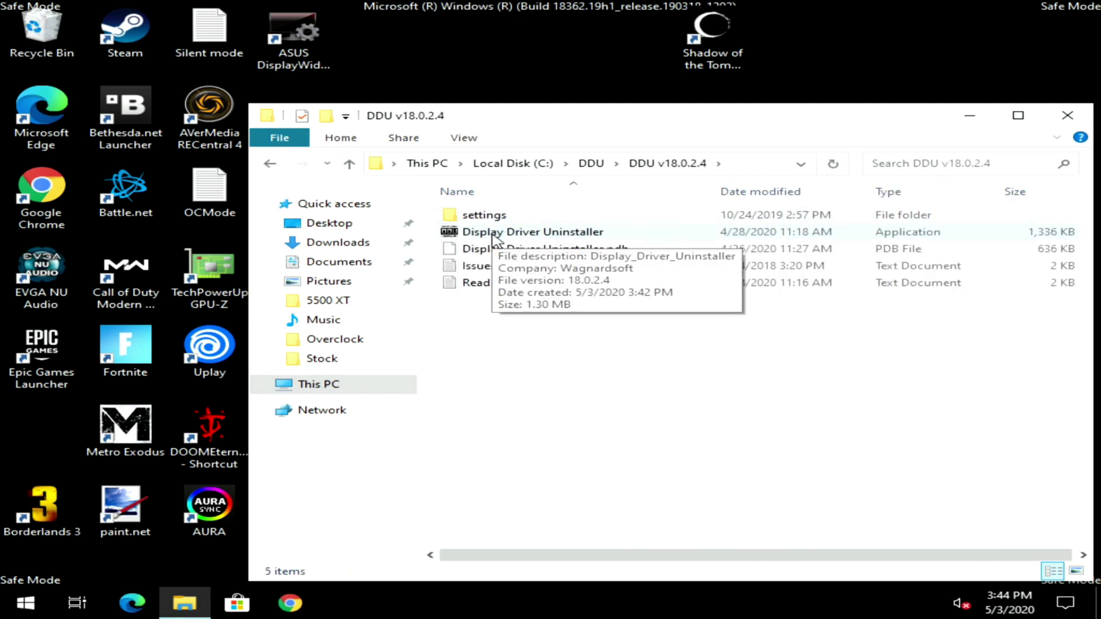
pyautogui.doubleClick(494, 232)
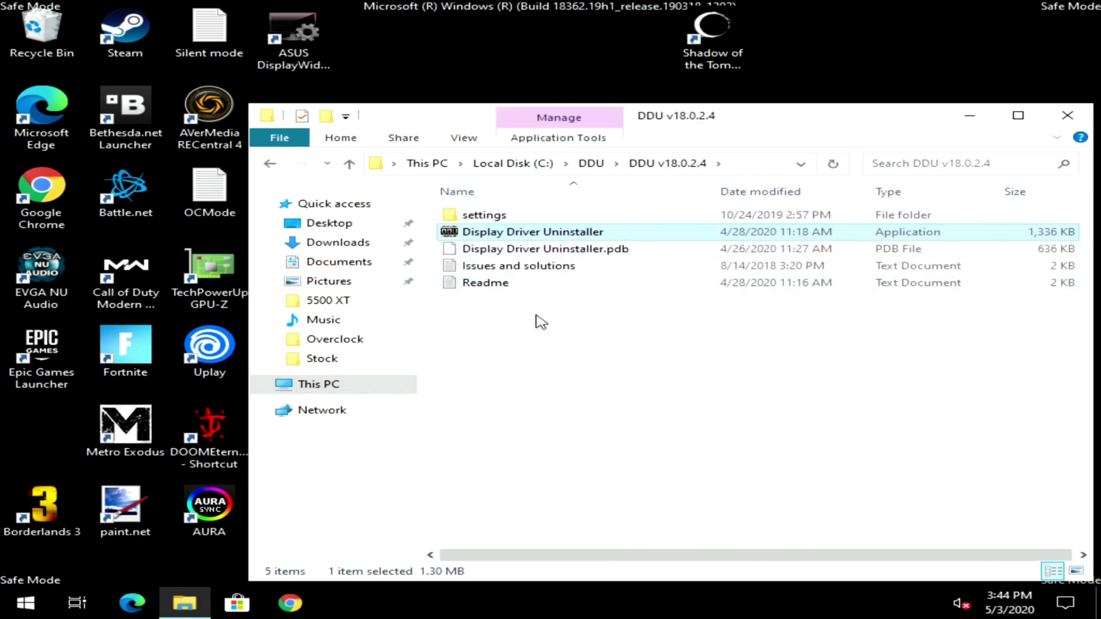
pyautogui.click(709, 393)
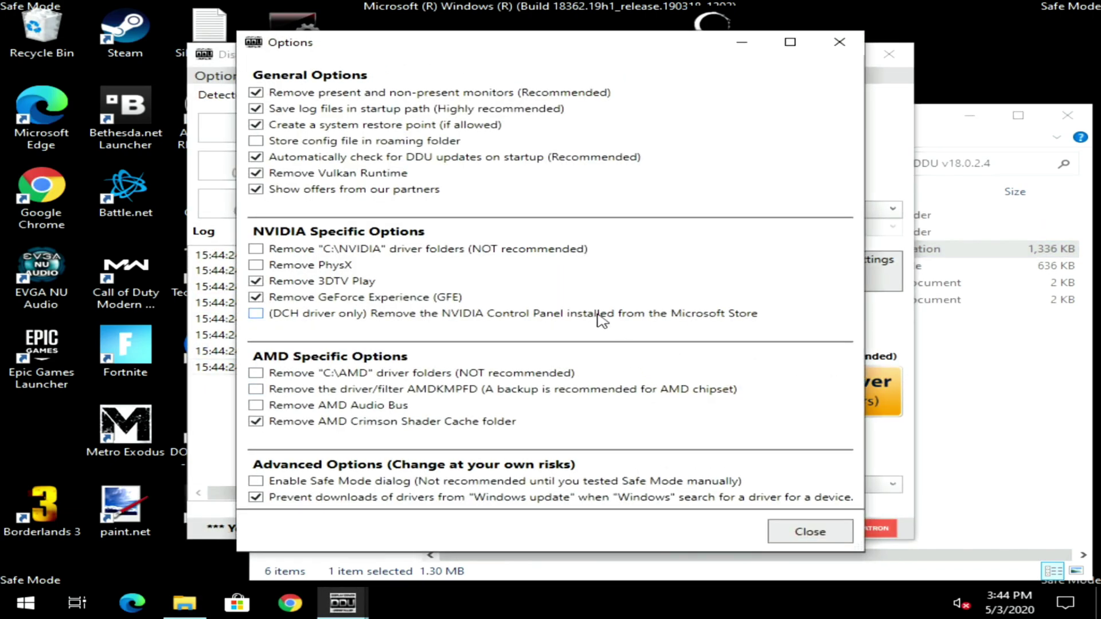
# Close DDU's Options window and choose GPU as device type with AMD as the device
pyautogui.moveTo(290, 496)
pyautogui.moveTo(725, 485)
pyautogui.click(792, 530)
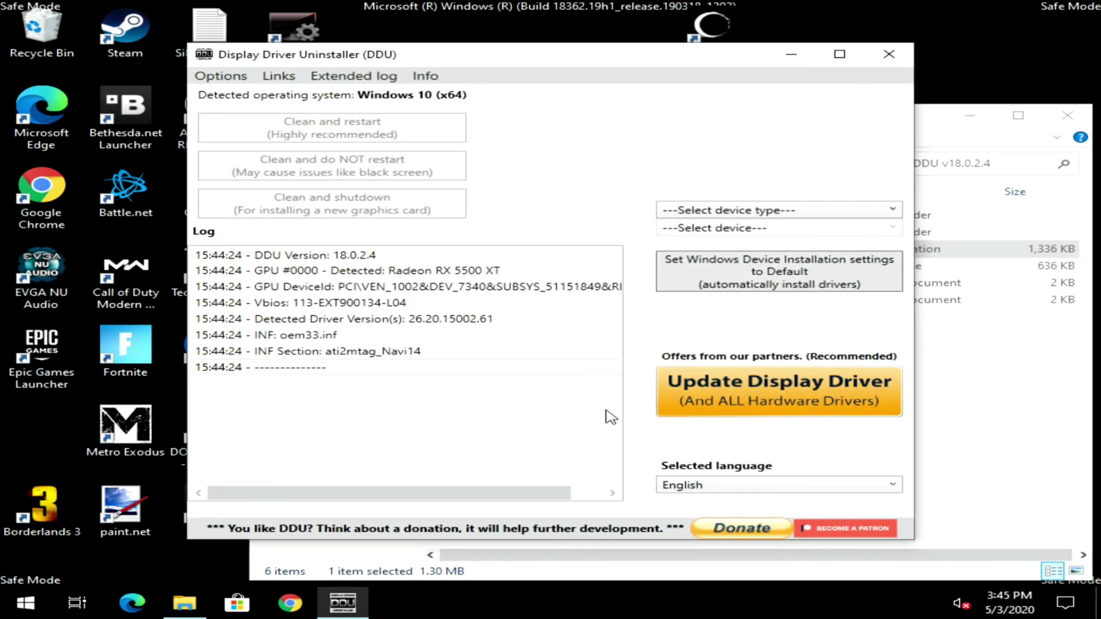
pyautogui.click(715, 215)
pyautogui.click(670, 263)
pyautogui.click(739, 228)
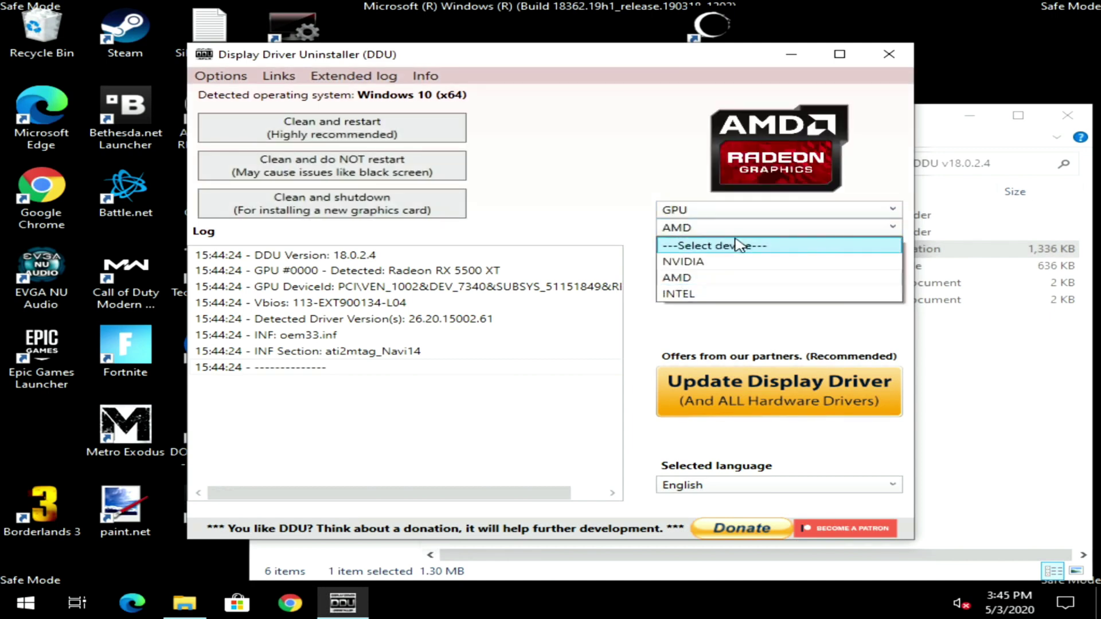
pyautogui.click(710, 282)
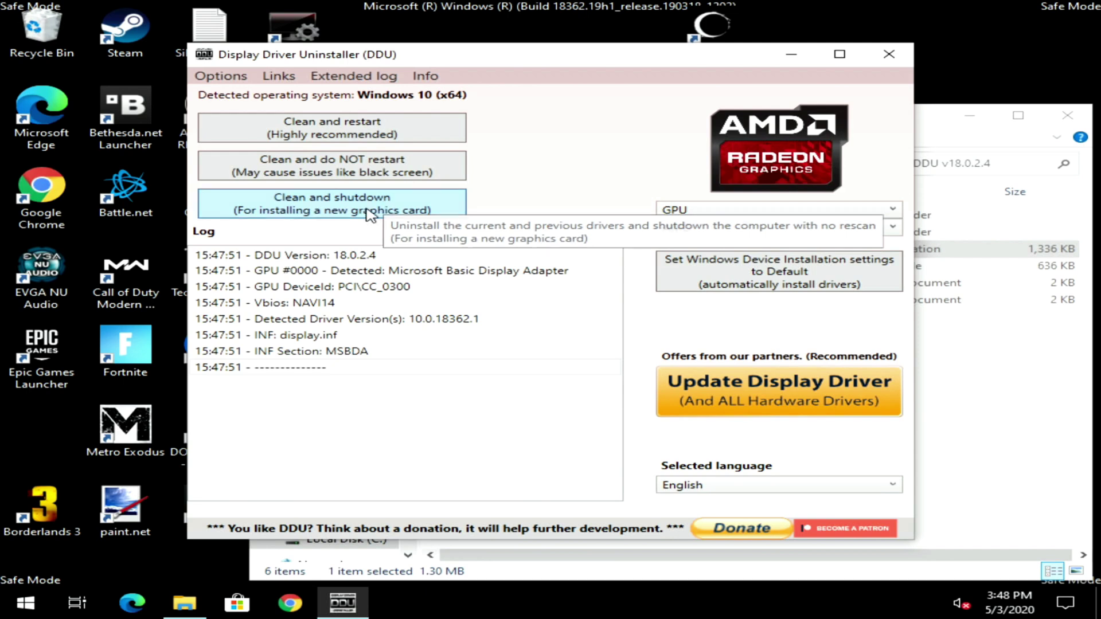
# Run 'Clean and shutdown (For installing a new graphics card)' to remove the AMD driver
pyautogui.click(369, 213)
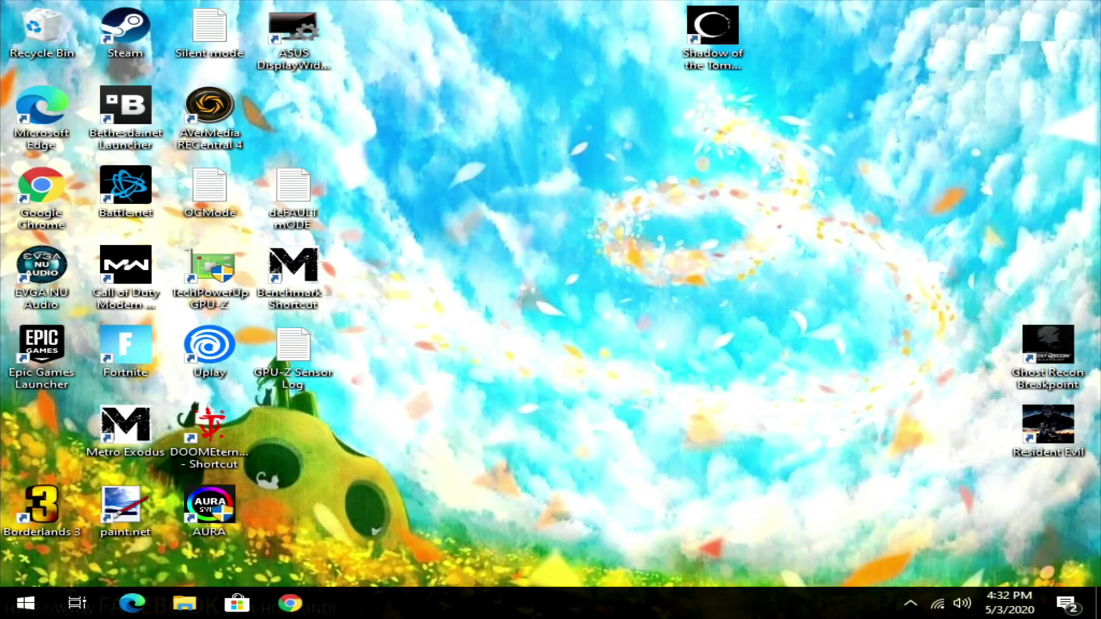
# Run the win10-radeon-software-adrenalin installer from Downloads and extract it to the default folder
pyautogui.click(185, 603)
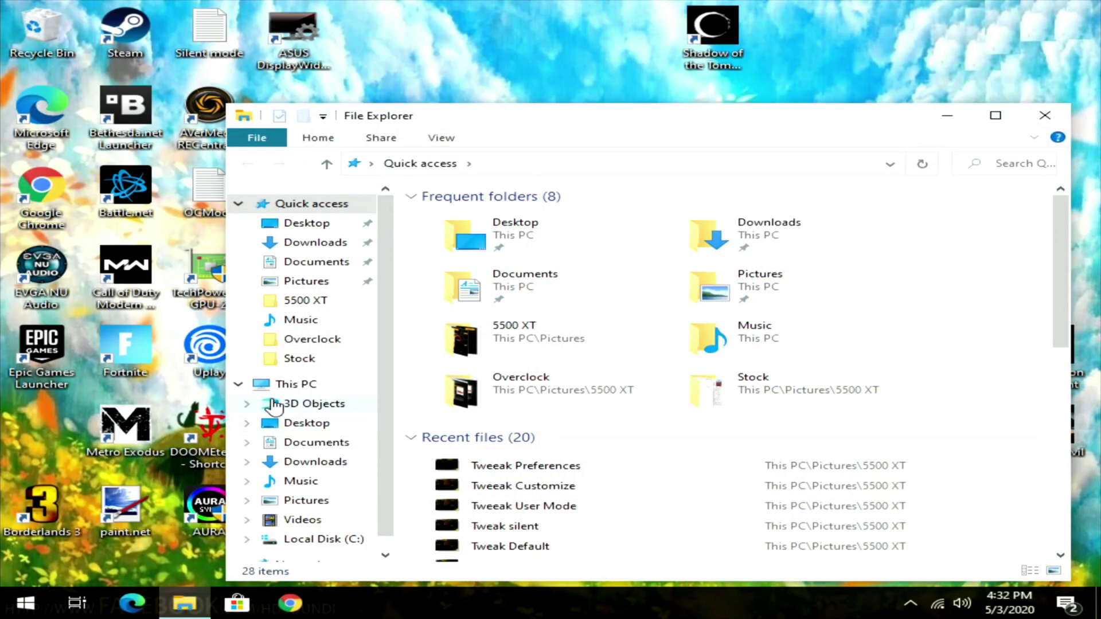
pyautogui.click(320, 245)
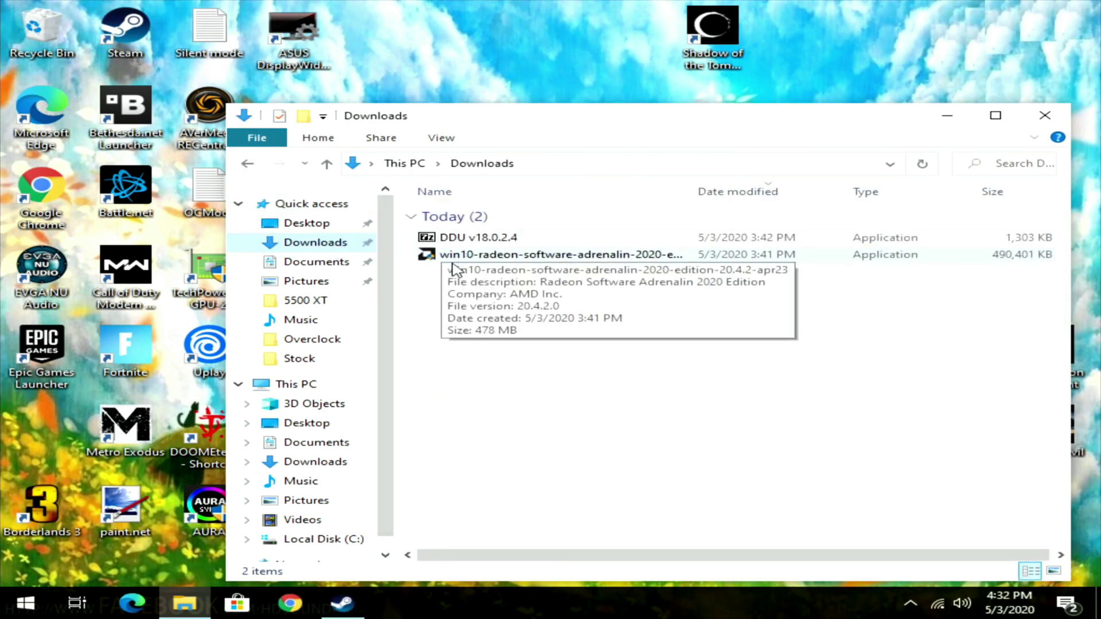
pyautogui.doubleClick(504, 256)
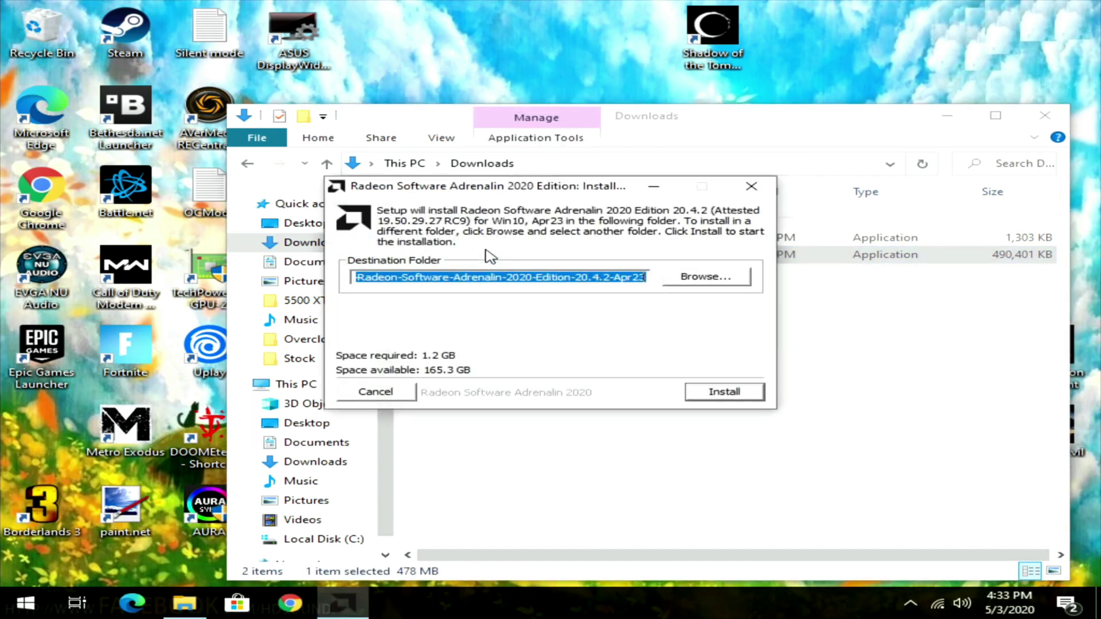
pyautogui.click(723, 393)
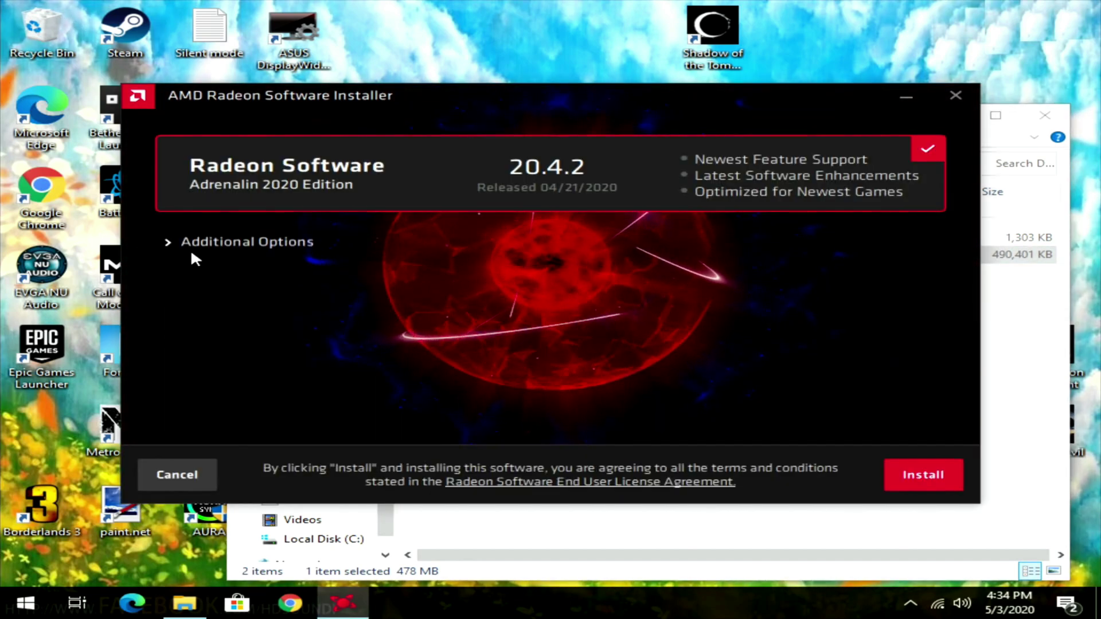
# Install driver 20.4.2 with Factory Reset, untick anonymous usage collection, and finish
pyautogui.click(168, 242)
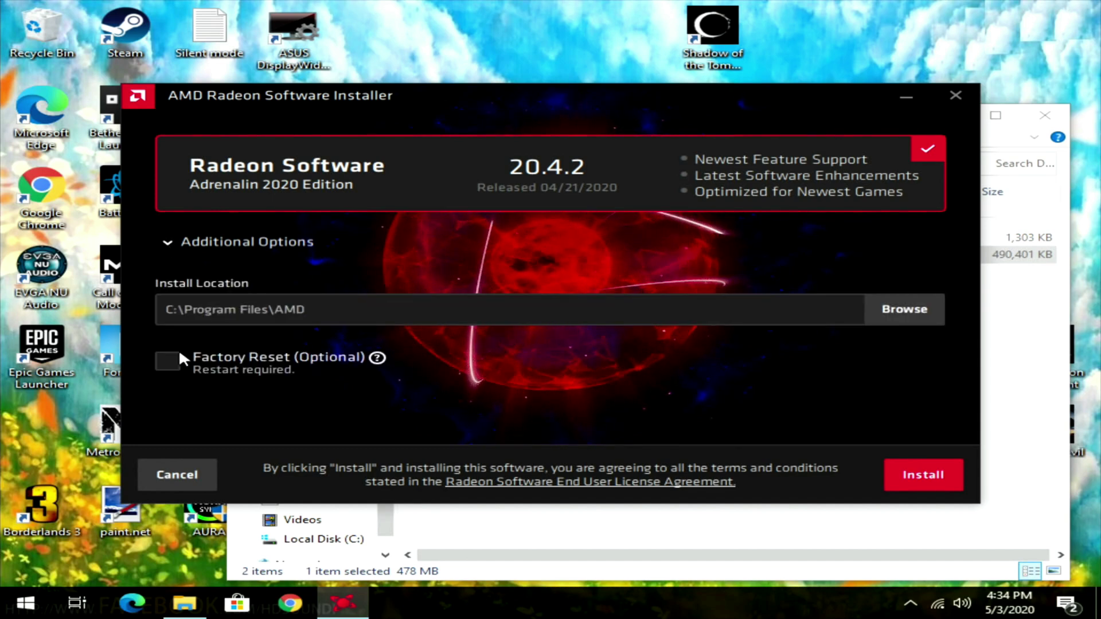
pyautogui.click(168, 360)
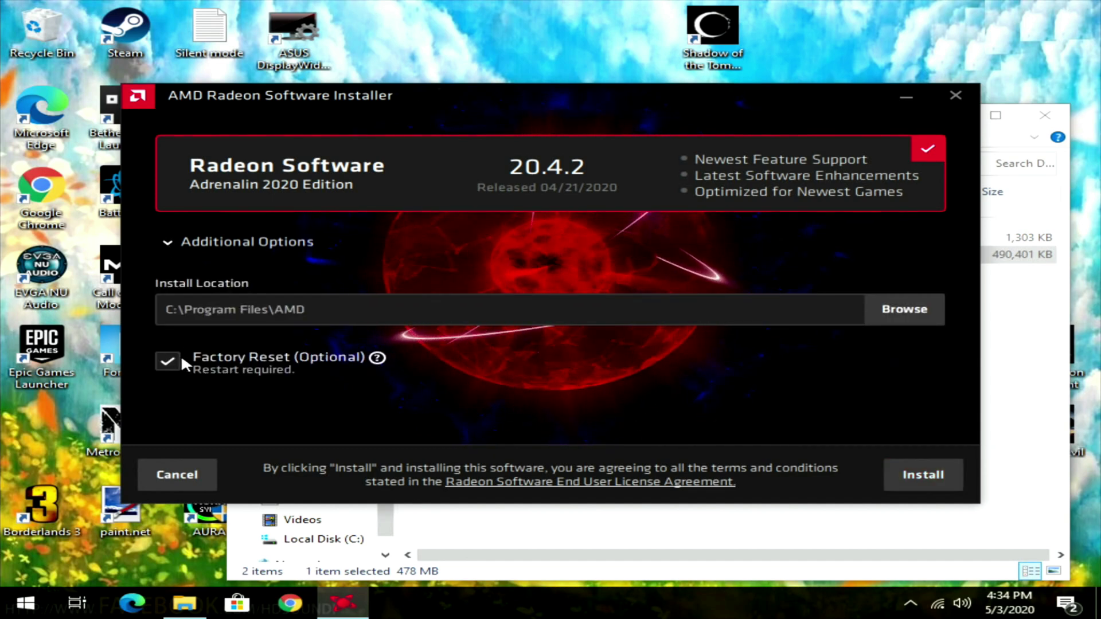
pyautogui.click(915, 478)
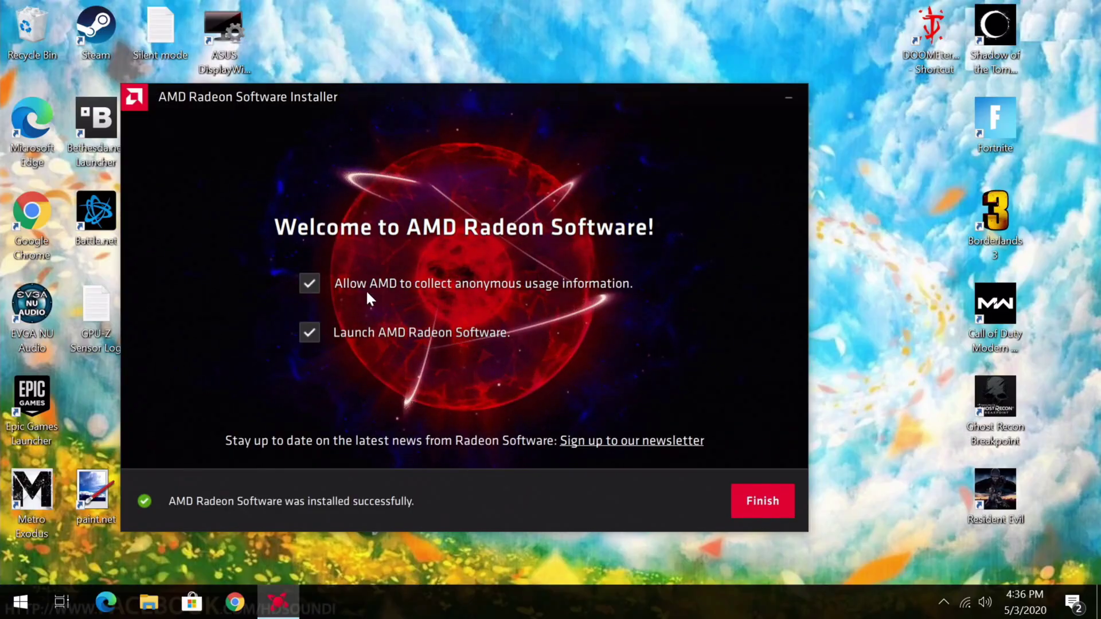
pyautogui.click(309, 284)
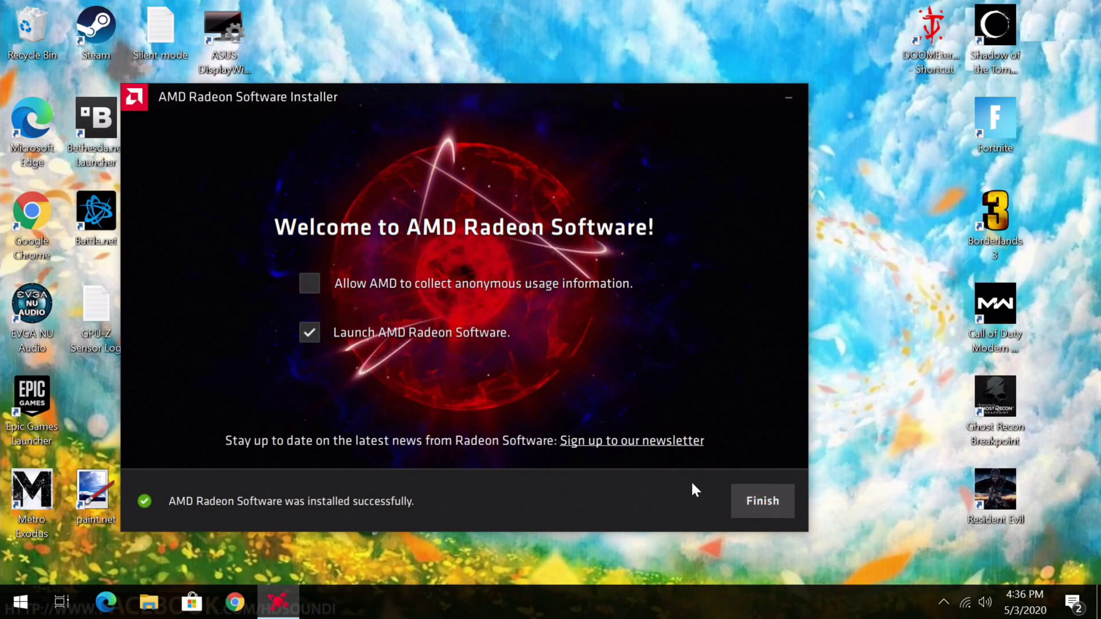
pyautogui.click(746, 504)
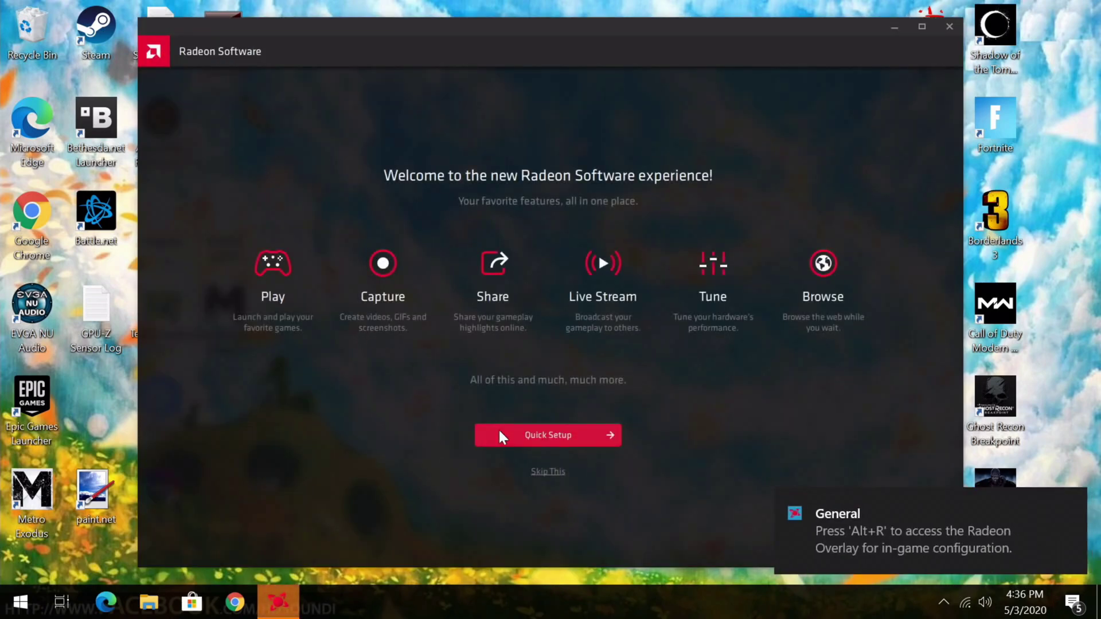
# In Quick Setup, pick the Gaming profile card and continue
pyautogui.click(540, 437)
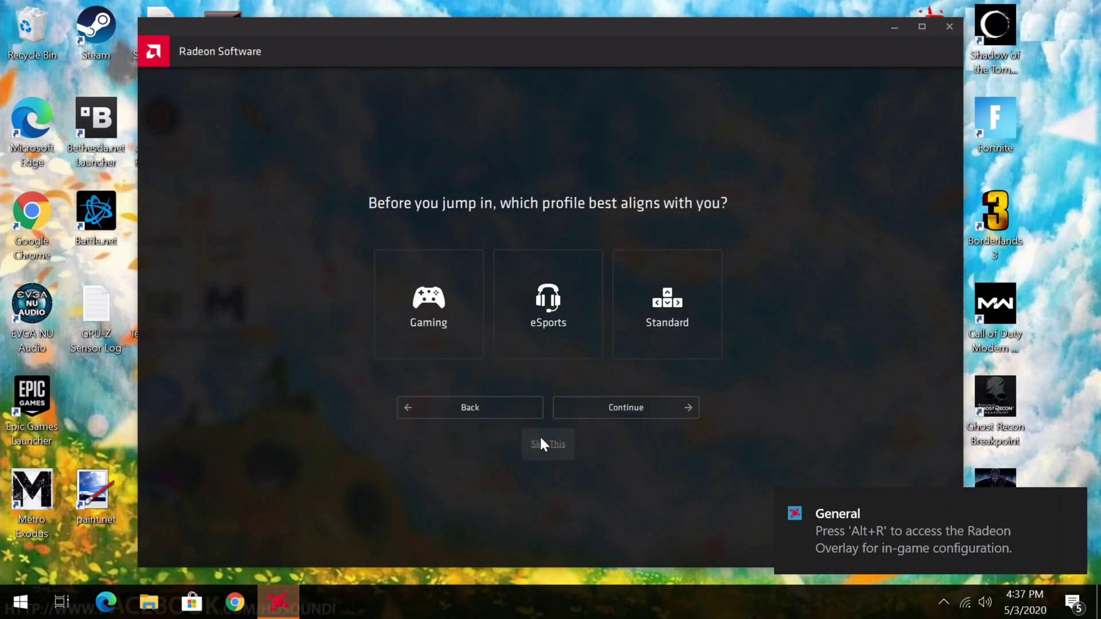
pyautogui.click(444, 349)
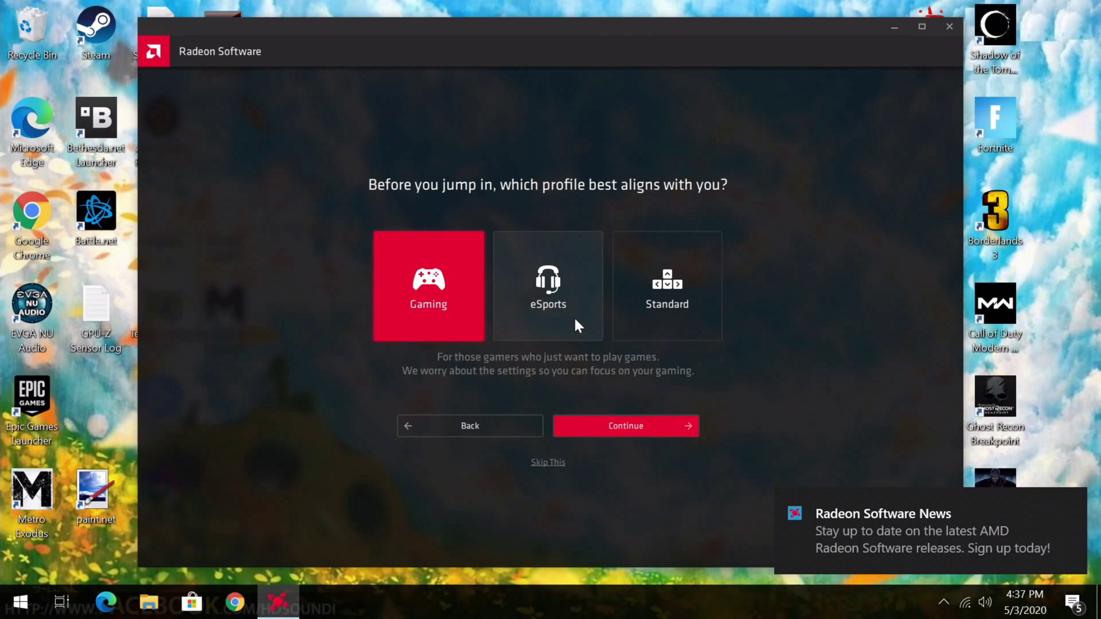
pyautogui.click(611, 418)
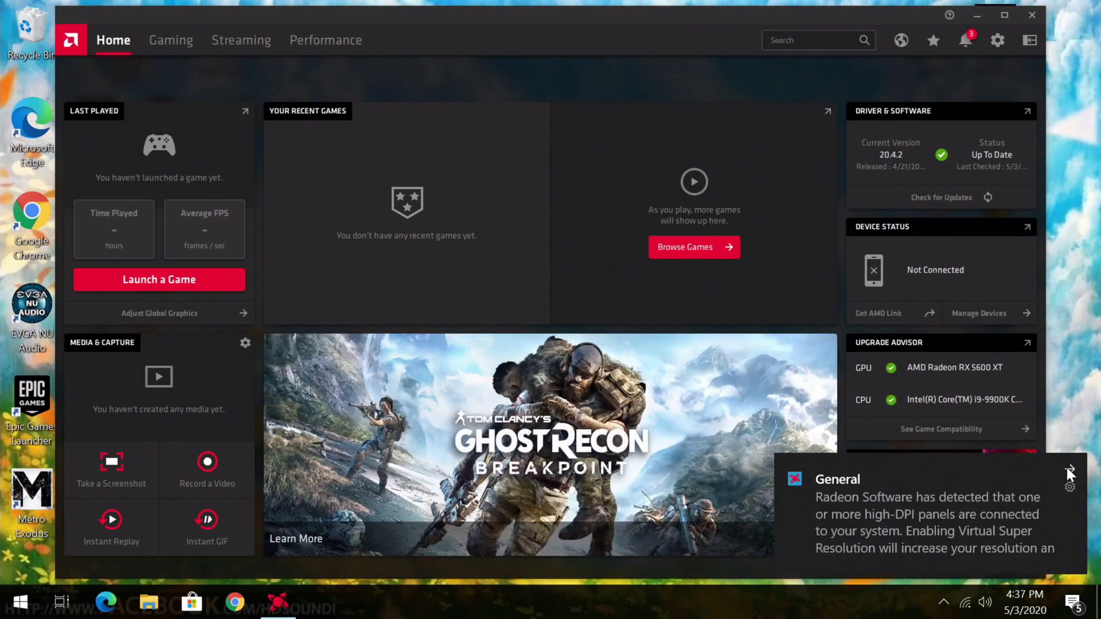
# Dismiss the high-DPI notice so the Gaming page lists the 10 installed games
pyautogui.click(1065, 467)
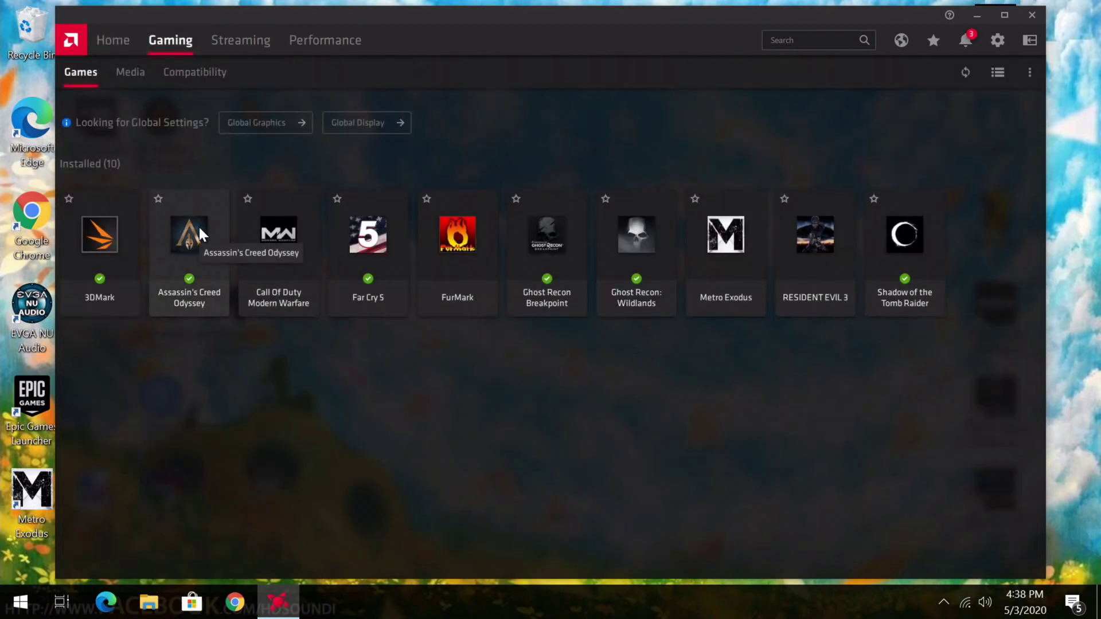
# Browse the Media, Compatibility, Streaming and Scene Editor pages, then show live Performance metrics for the RX 5600 XT
pyautogui.click(130, 73)
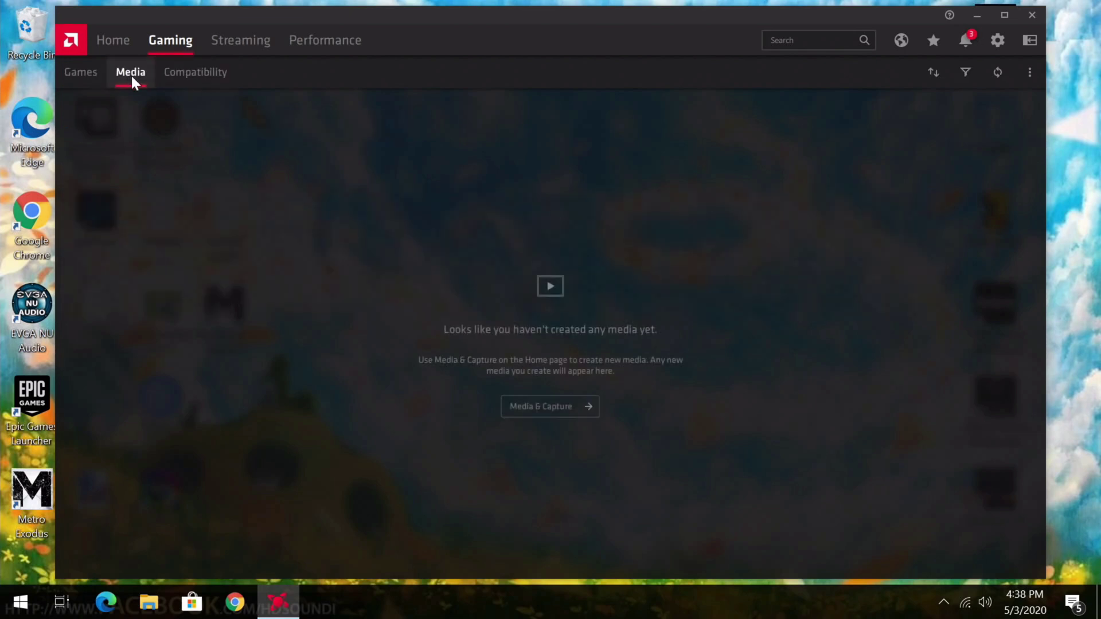
pyautogui.click(189, 78)
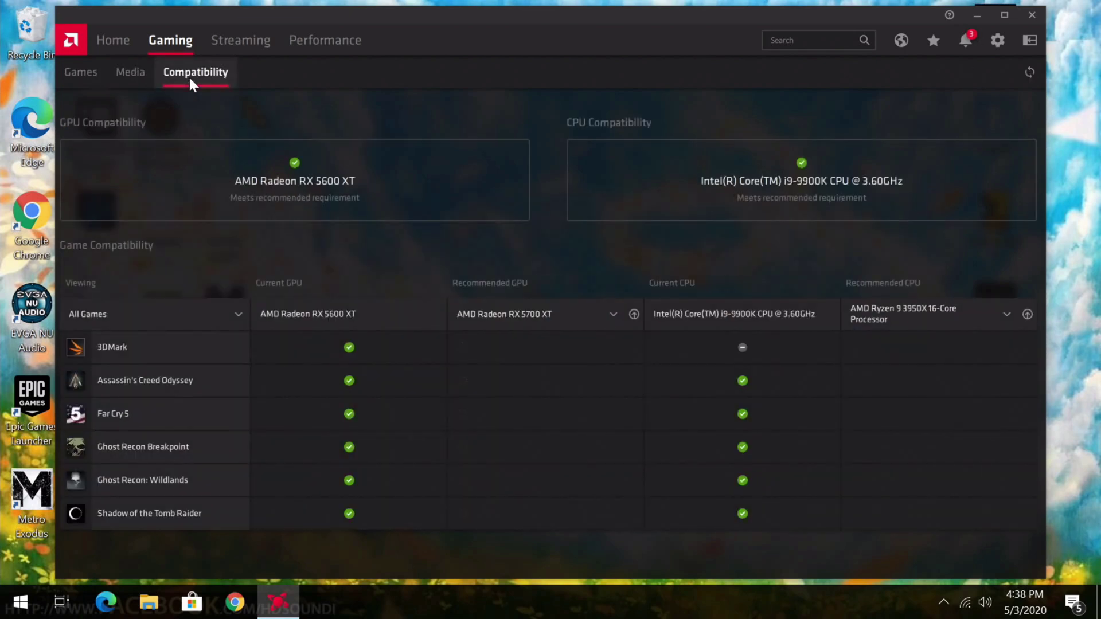
pyautogui.click(236, 47)
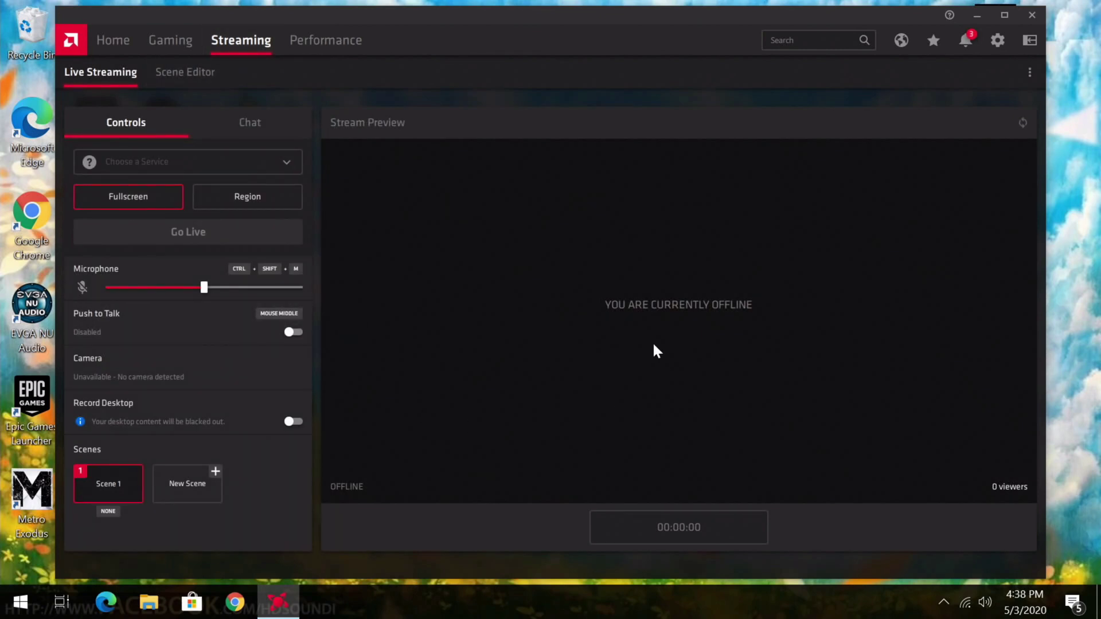
pyautogui.click(174, 72)
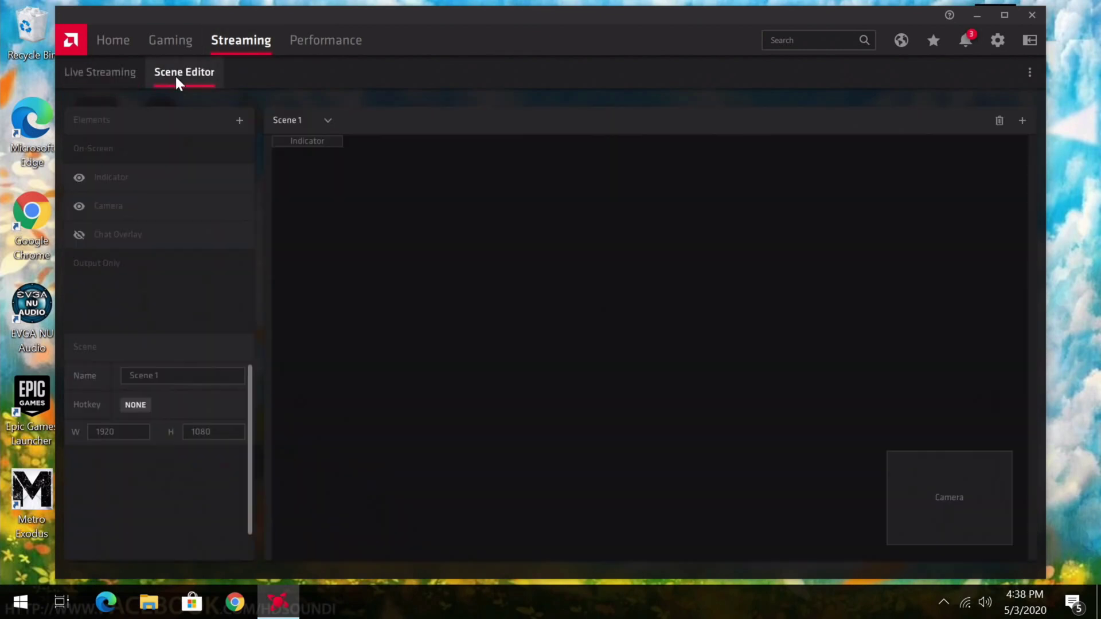
pyautogui.click(323, 47)
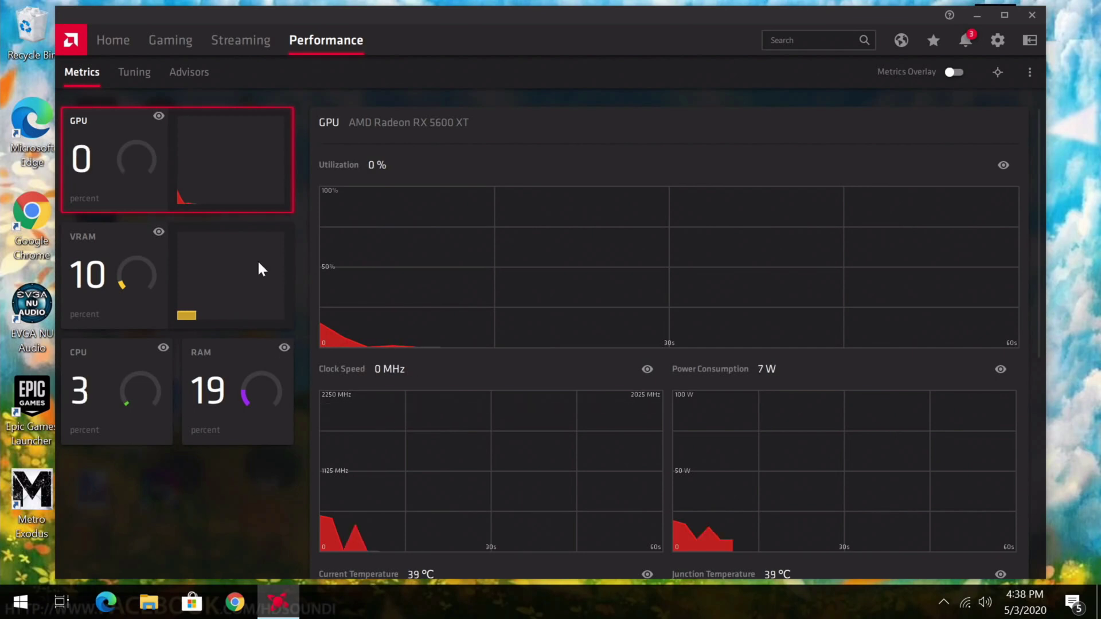
# Accept the Tuning license agreement, then view the Advisors page with Gaming, eSports and Standard profiles
pyautogui.click(144, 79)
pyautogui.click(994, 369)
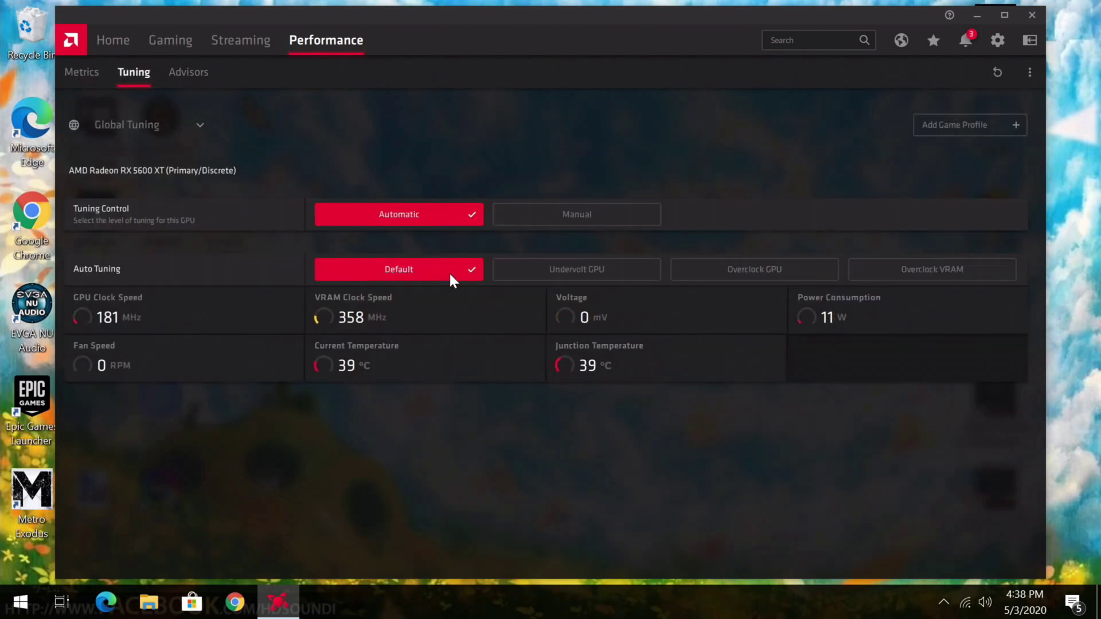
pyautogui.click(194, 71)
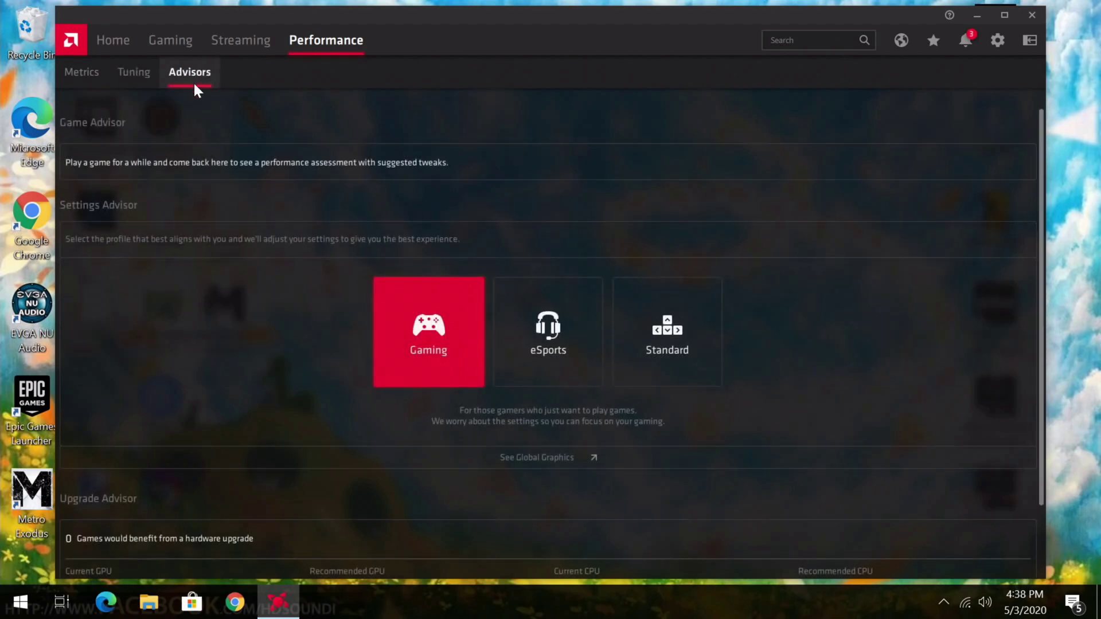